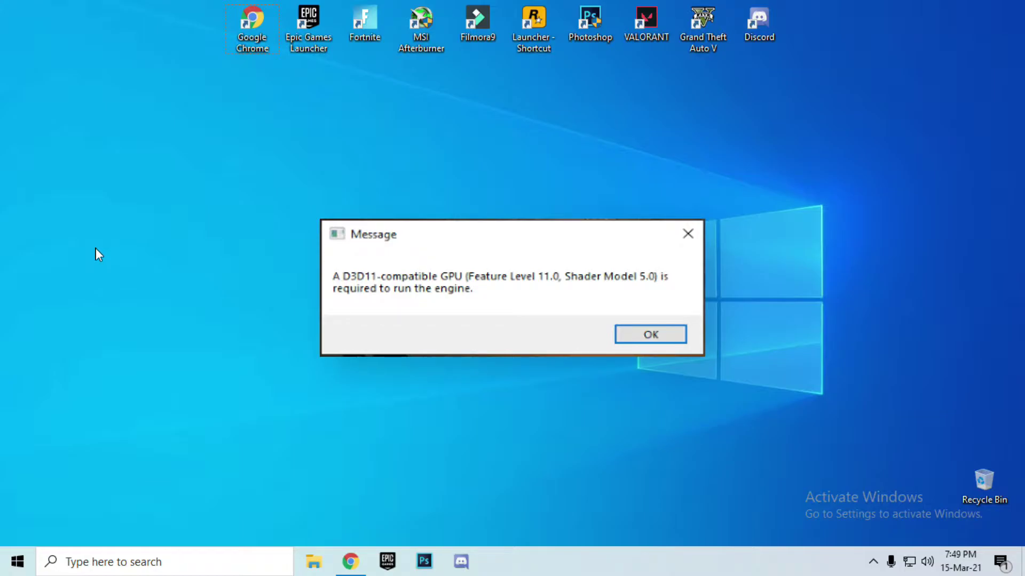
Dismiss the D3D11 error, return to the browser and subscribe to the FIX BUGS channel
key("Return")
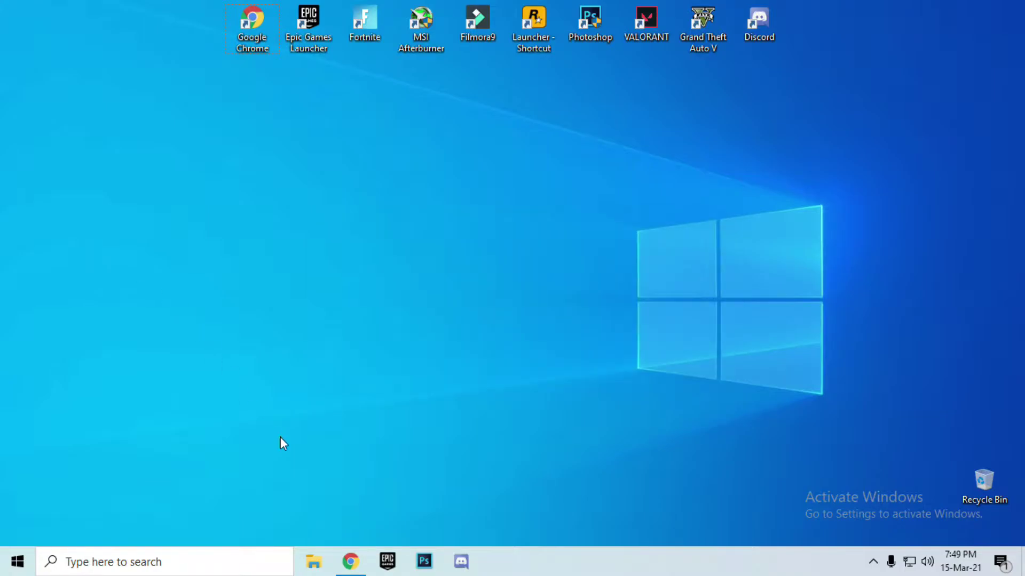
left_click(350, 562)
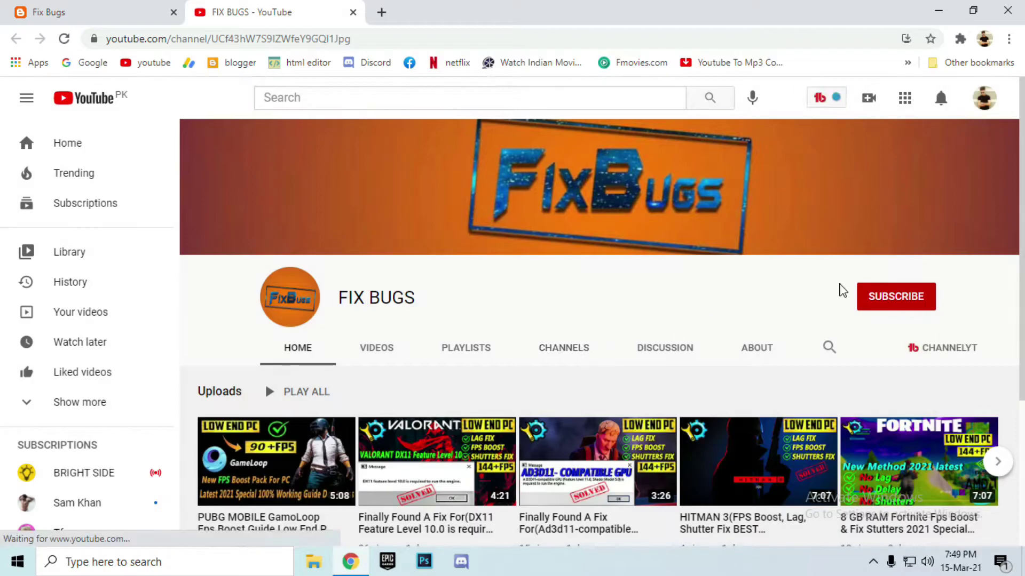
left_click(866, 298)
Save FIX PACK.rar to the Desktop and check it in Chrome's downloads list
left_click(126, 6)
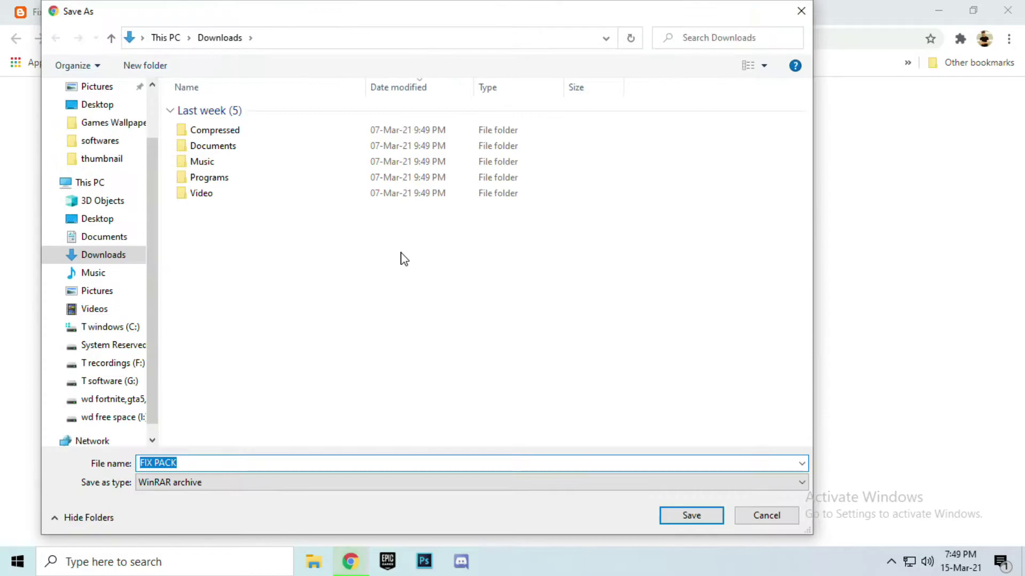
left_click(98, 107)
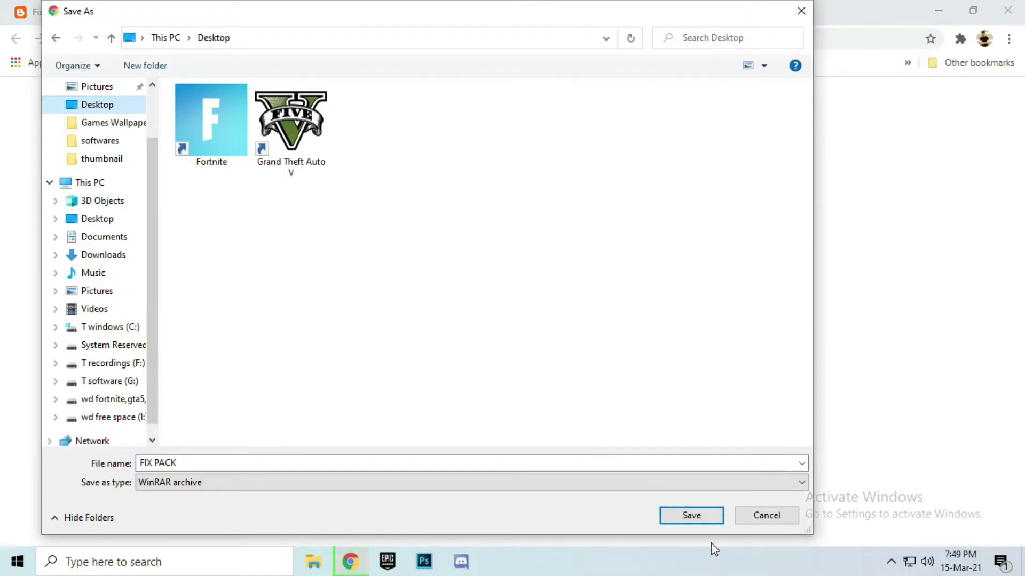
left_click(685, 520)
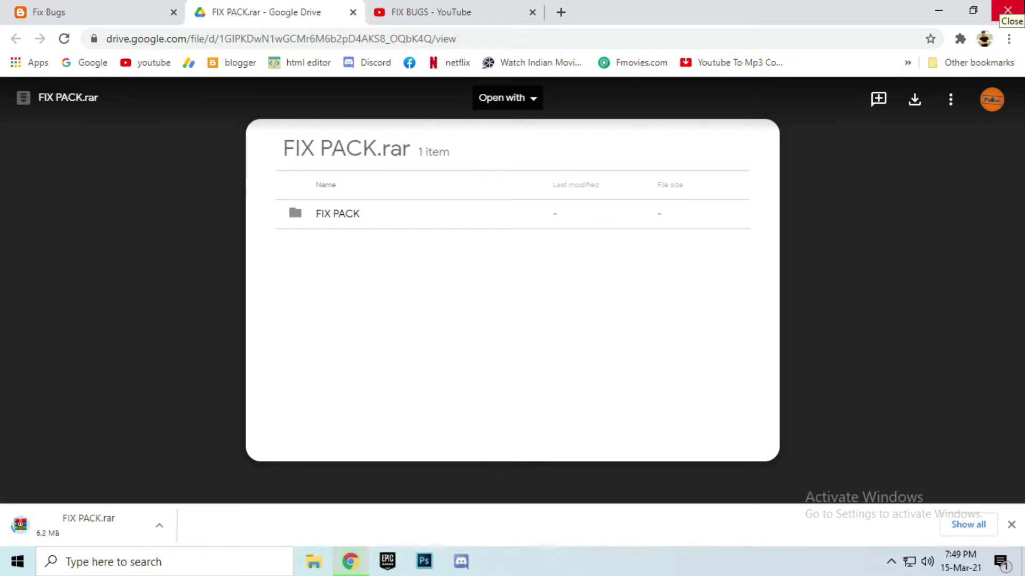
key("ctrl+j")
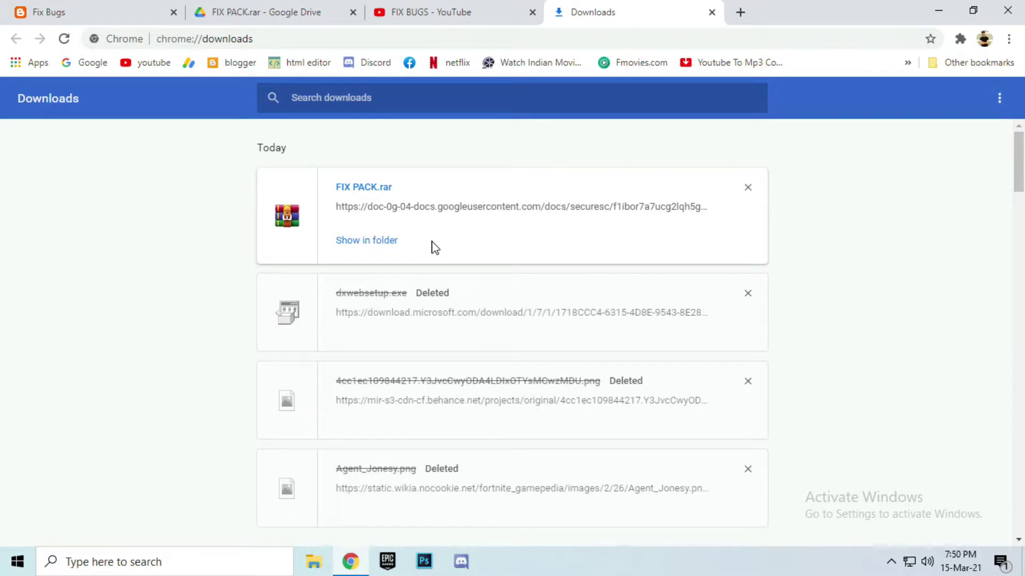
Close the browser and move the FIX PACK archive to mid-desktop
left_click(1007, 11)
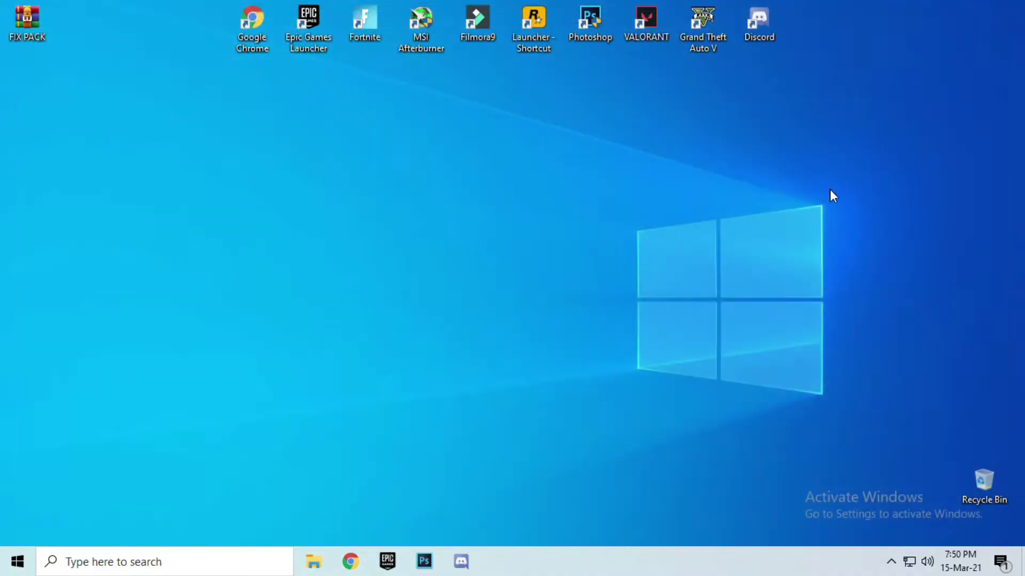
left_click(37, 25)
left_click_drag(270, 231, 310, 277)
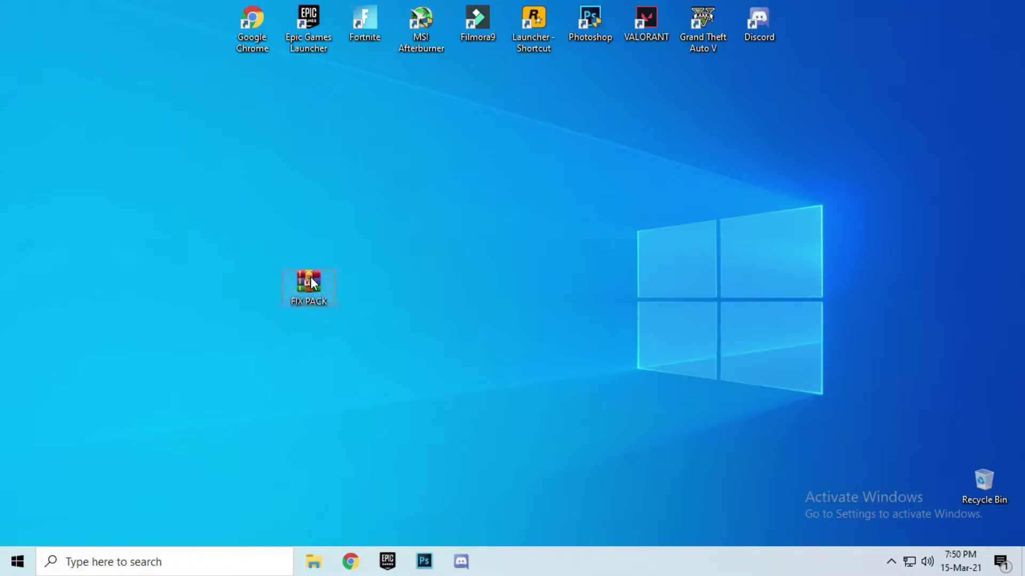
right_click(310, 278)
left_click(407, 298)
Extract FIX PACK.rar here and open the resulting FIX PACK folder
right_click(310, 281)
left_click(385, 293)
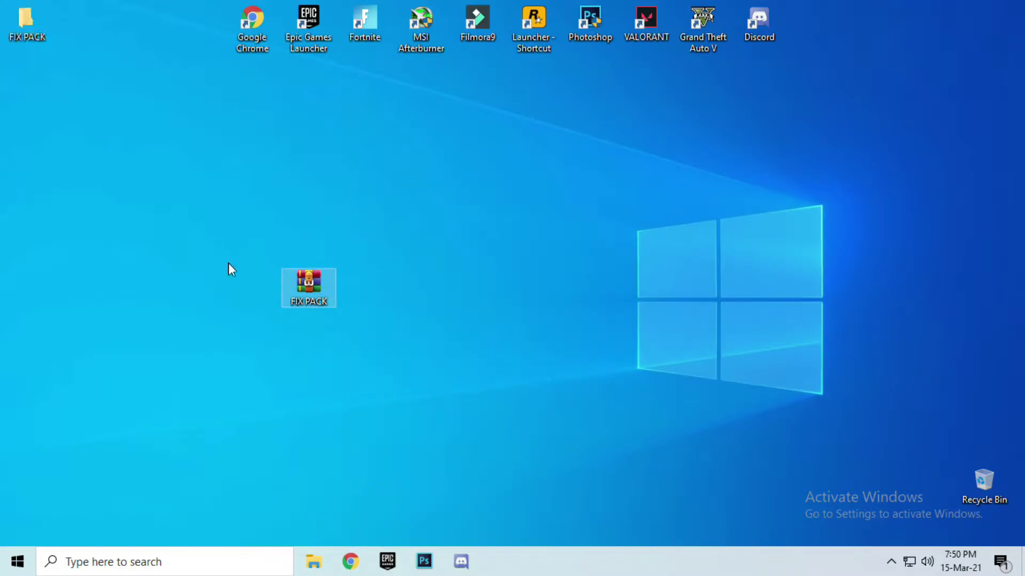
left_click_drag(25, 24, 481, 230)
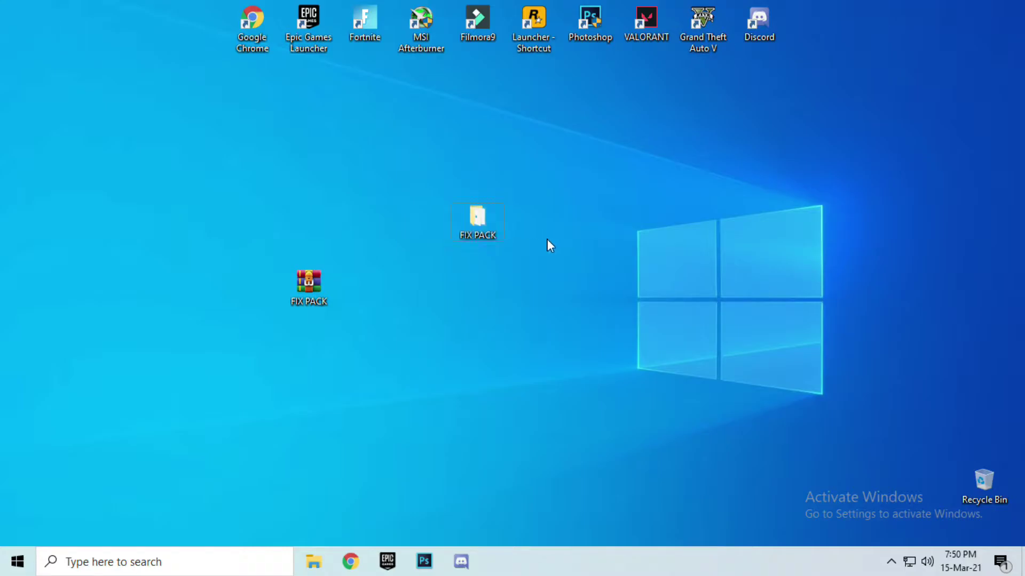
double_click(478, 217)
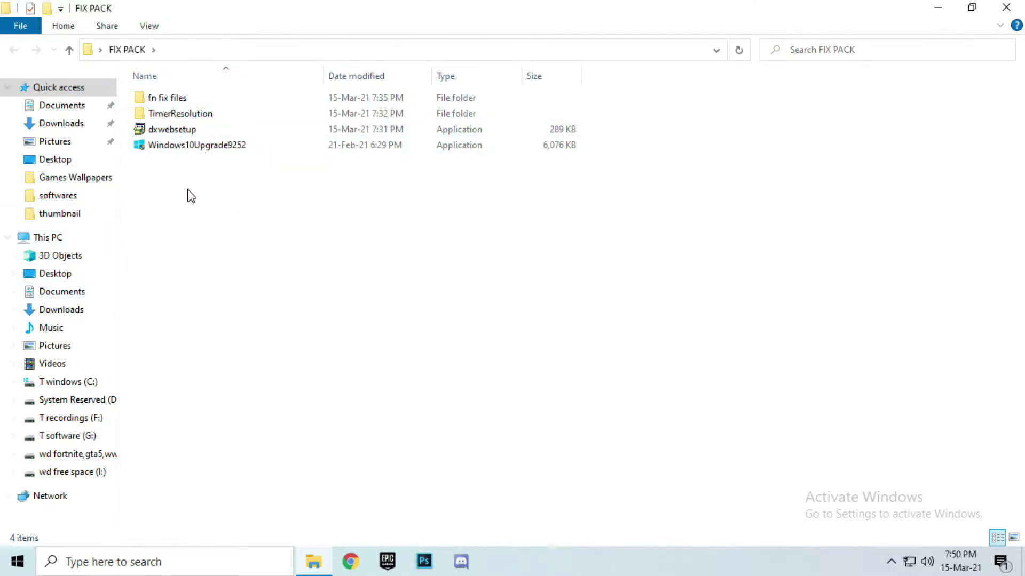
Copy all 107 .pak files from the fn fix files folder, then close the window
double_click(168, 101)
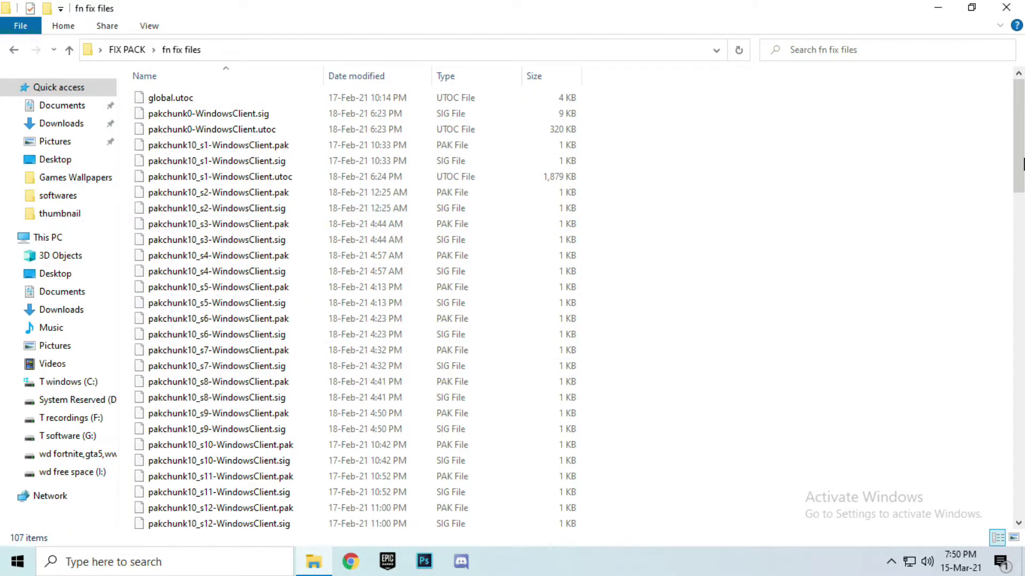
mouse_move(1022, 167)
left_mouse_down()
mouse_move(1022, 213)
mouse_move(1022, 166)
left_mouse_up()
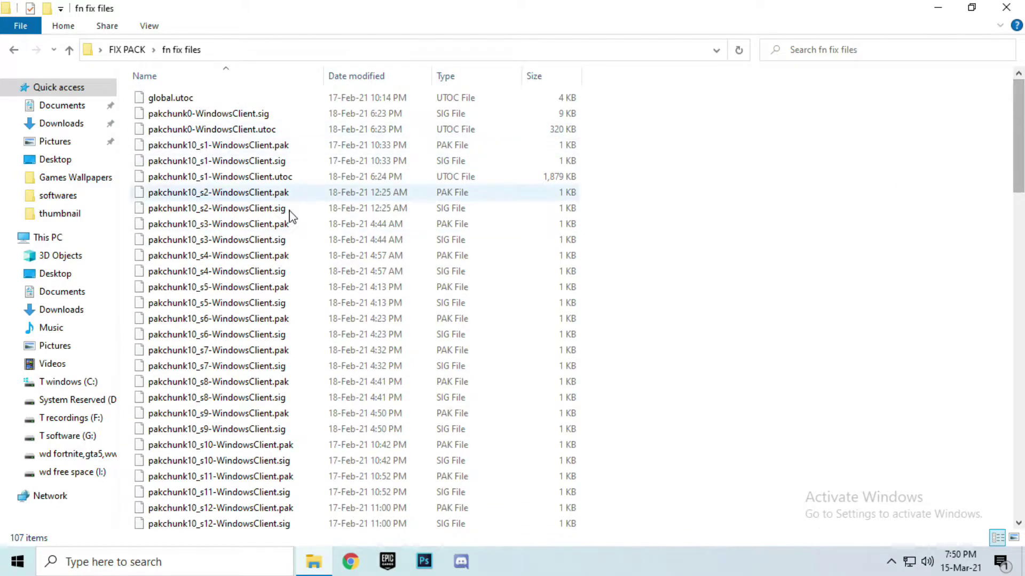
left_click(273, 256)
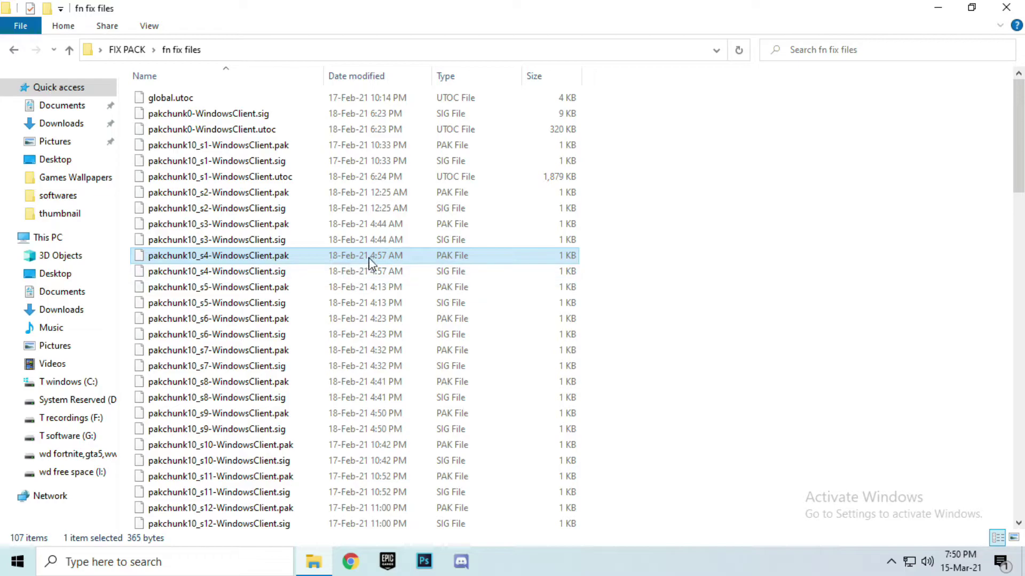
key("ctrl+a")
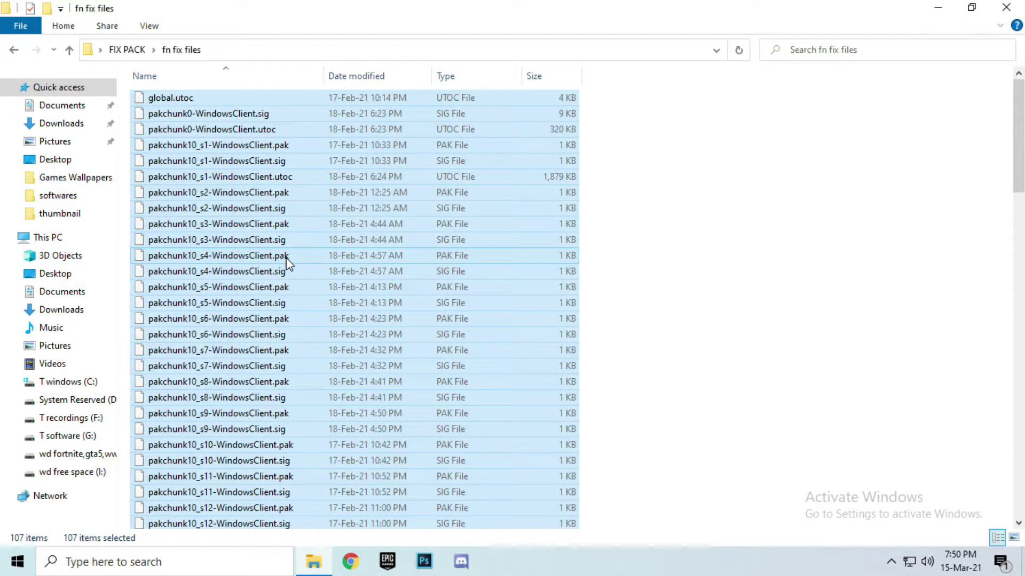
right_click(271, 260)
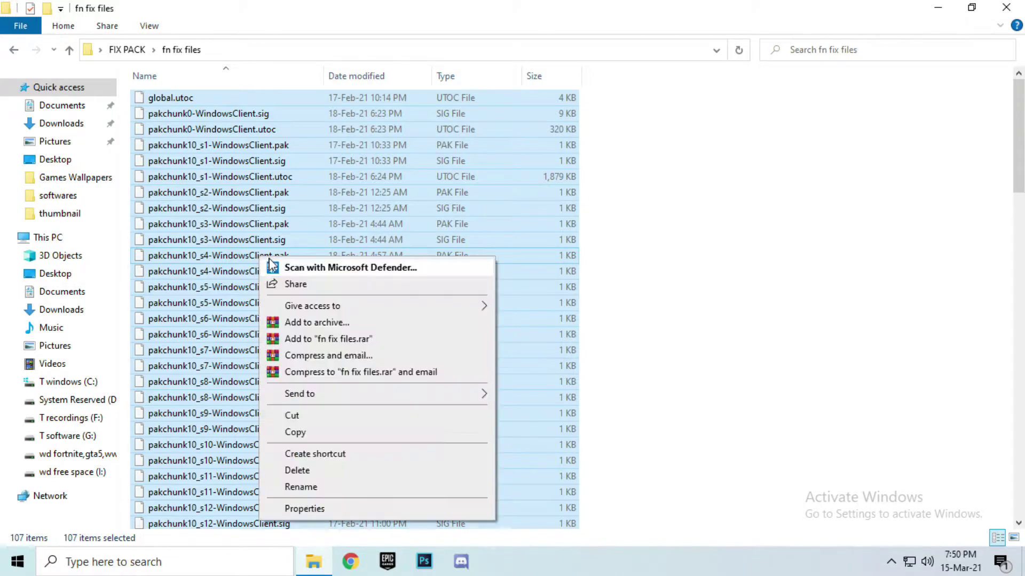
left_click(294, 432)
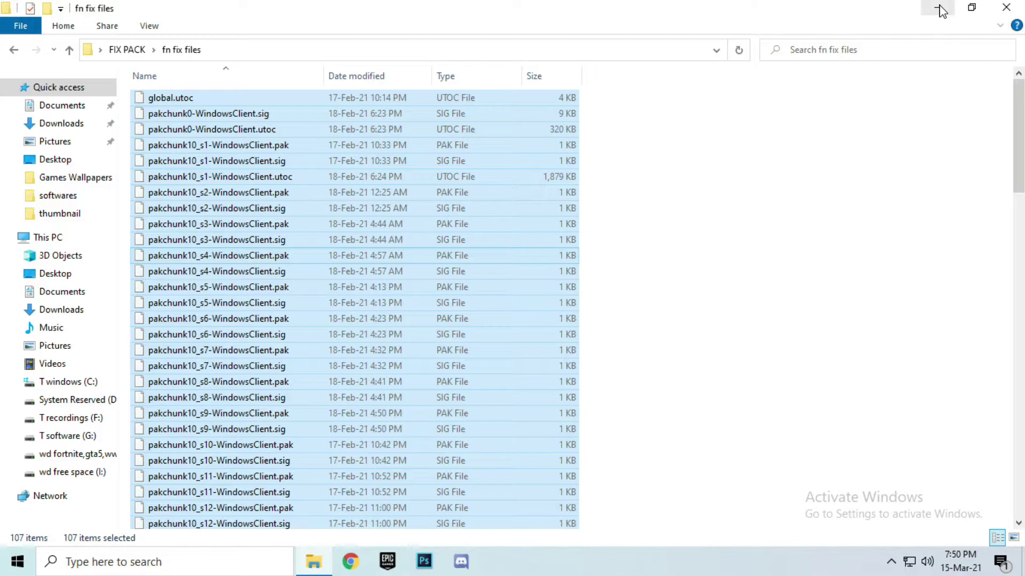
left_click(1010, 7)
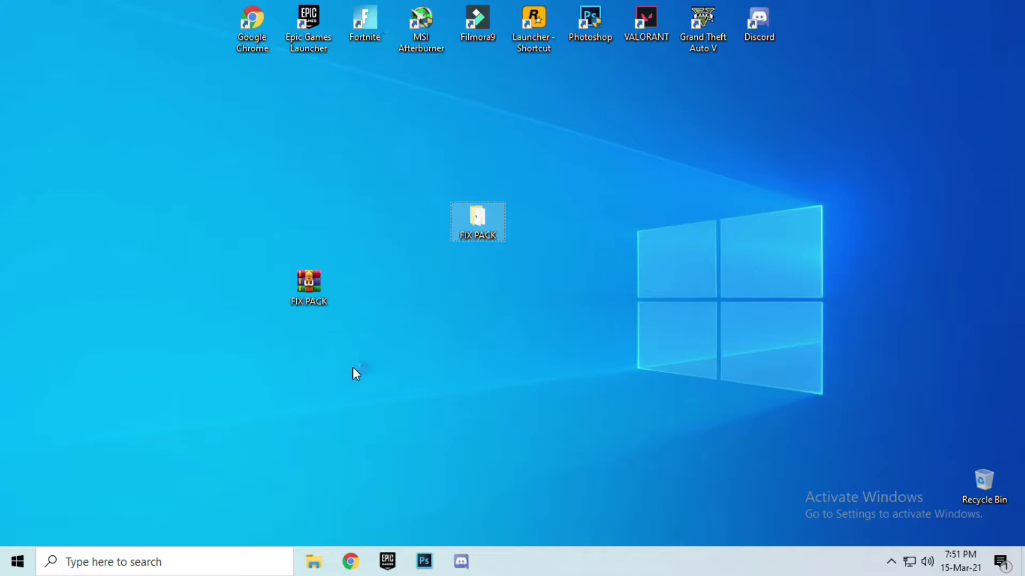
Browse to I:\Fortnite\FortniteGame\Content\Paks in File Explorer
left_click(314, 561)
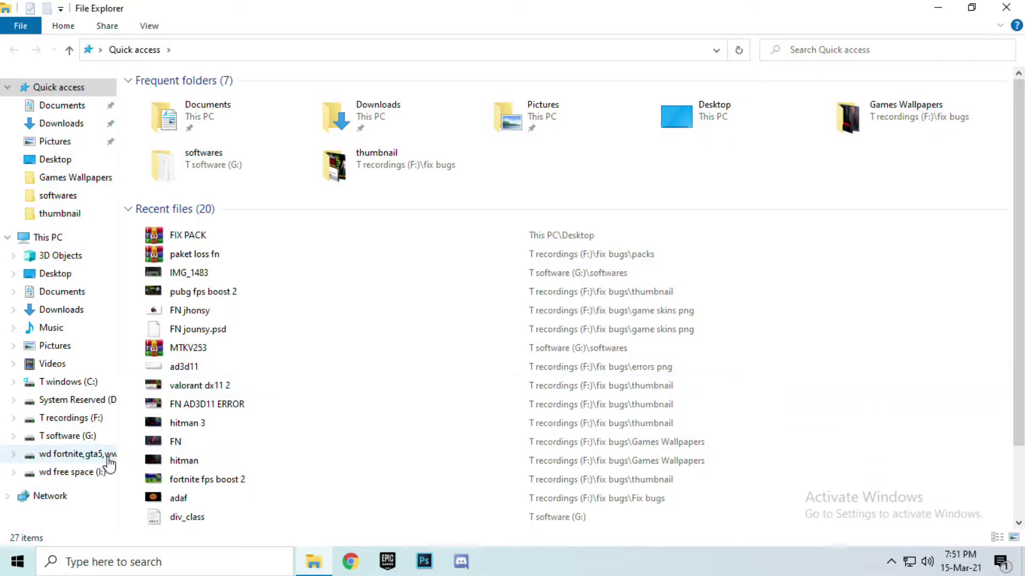
left_click(104, 472)
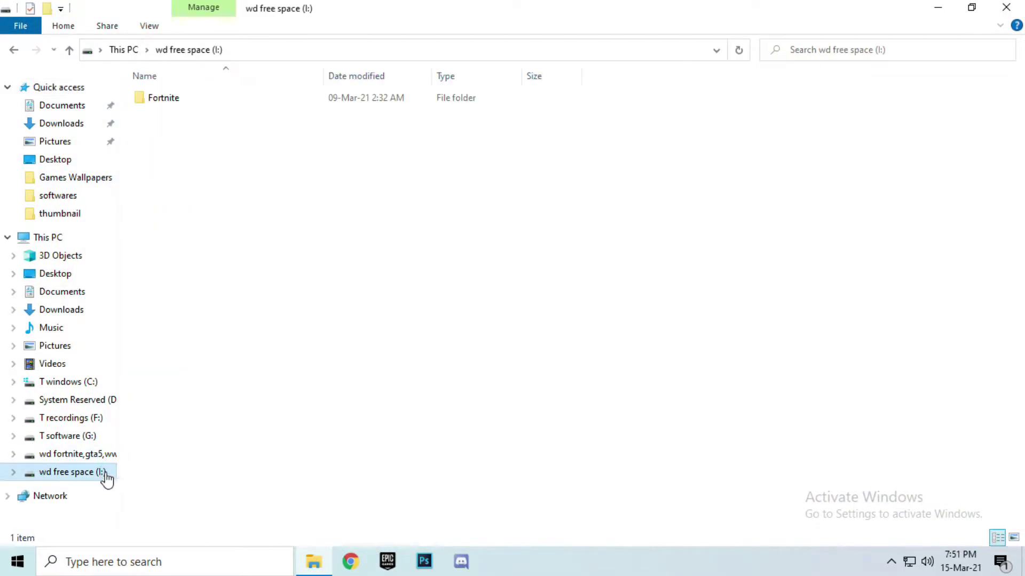
double_click(166, 102)
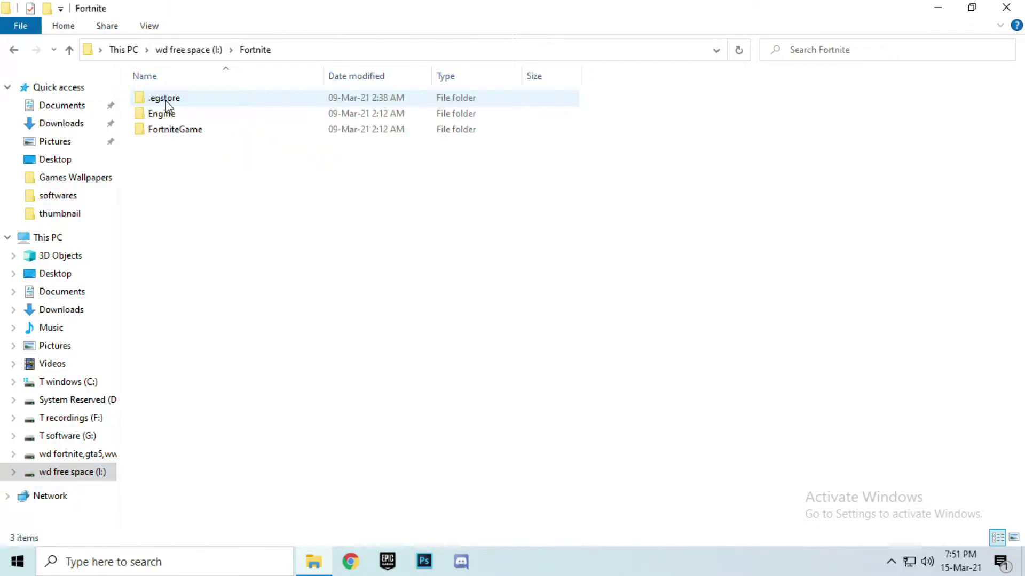
double_click(160, 130)
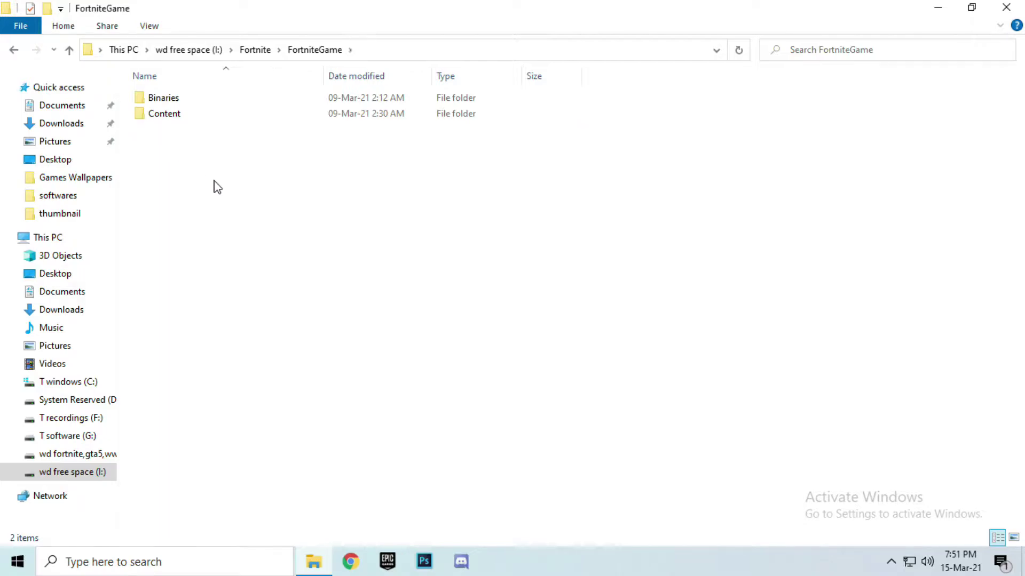
double_click(168, 114)
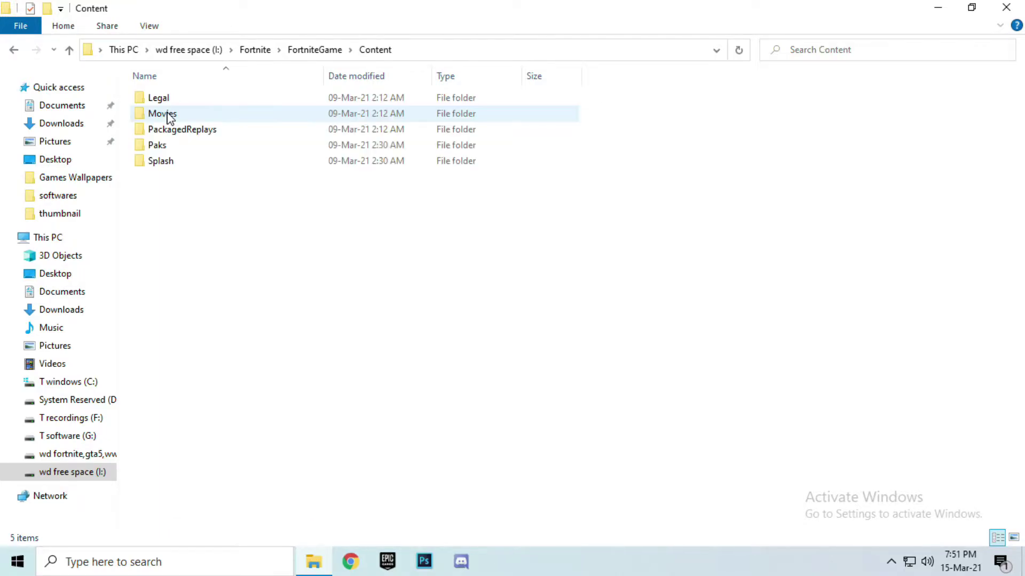
double_click(170, 147)
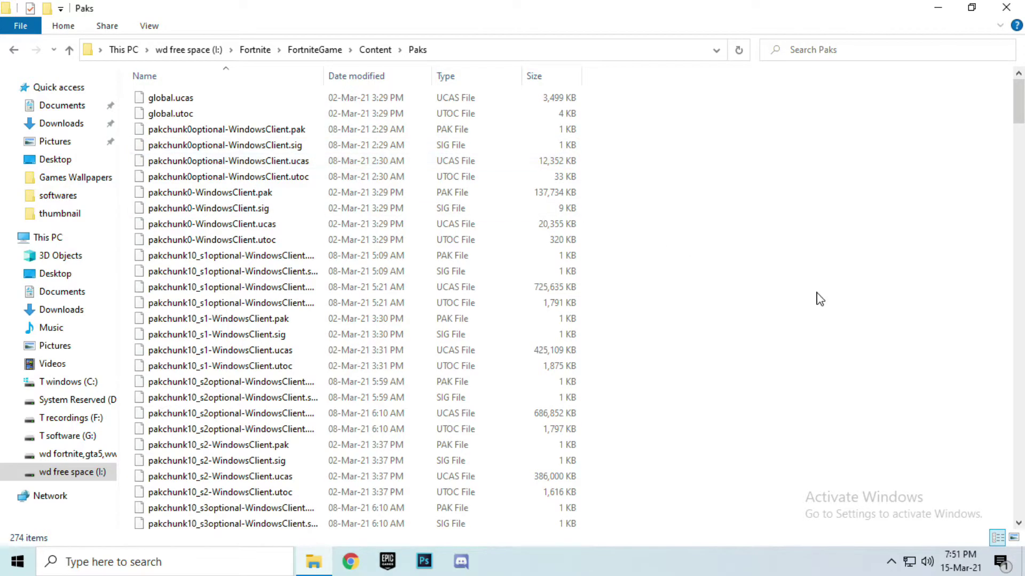
scroll(1023, 195, "down", 1)
scroll(1023, 195, "down", 5)
scroll(1023, 195, "up", 7)
Paste the fix files into Paks, replacing existing files, and close the window
right_click(641, 184)
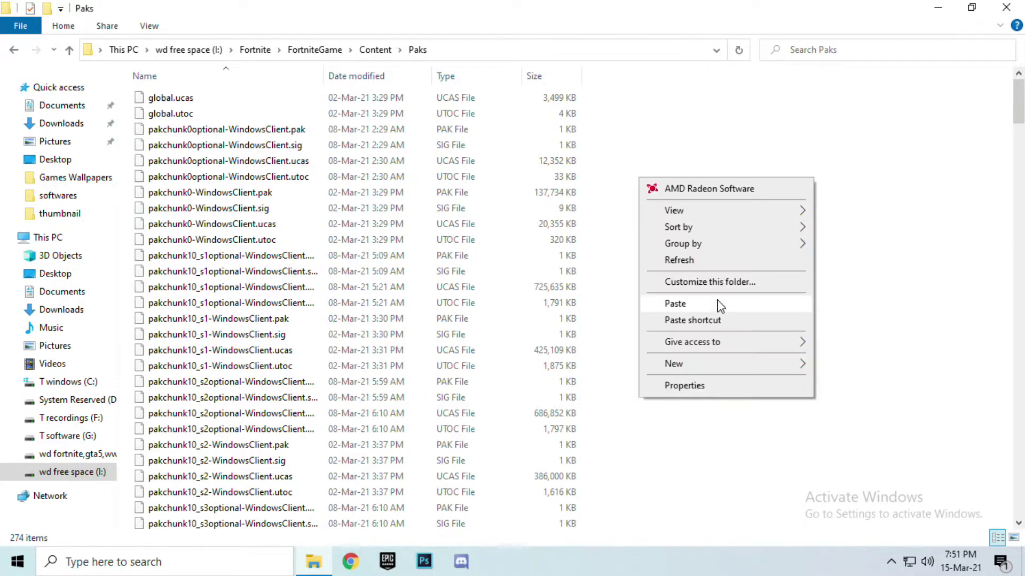
left_click(718, 302)
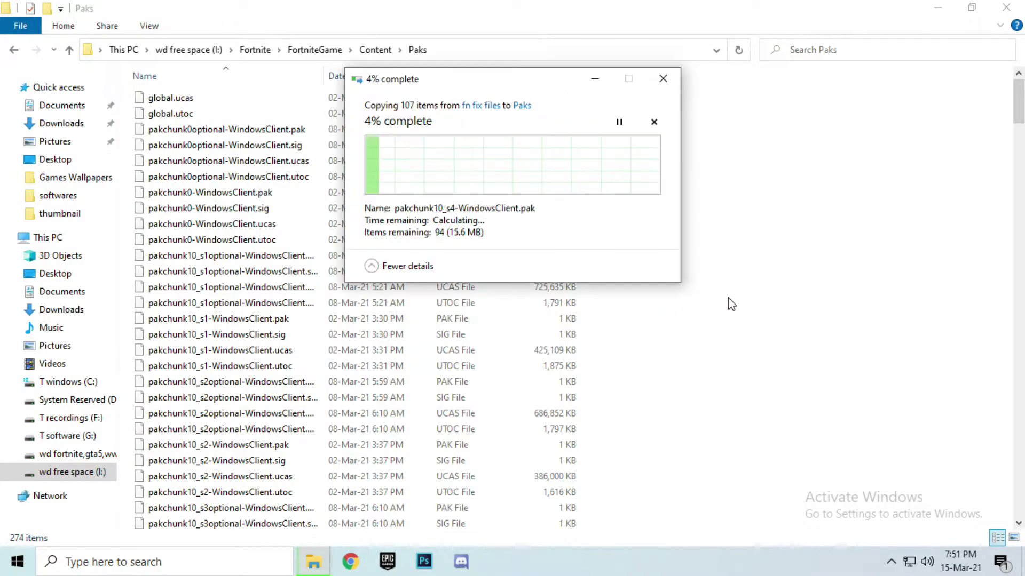
left_click(455, 162)
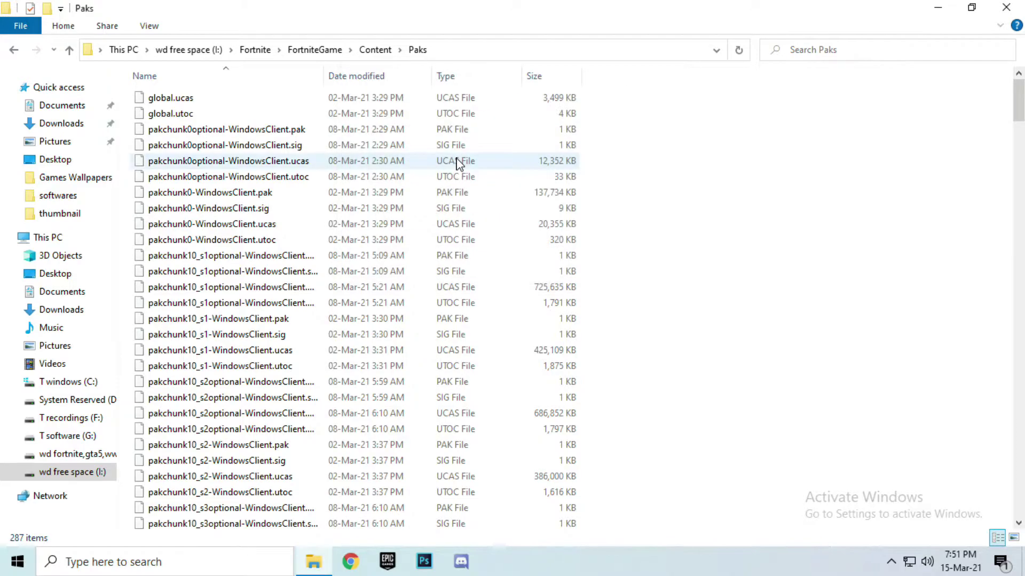
right_click(735, 227)
left_click(769, 351)
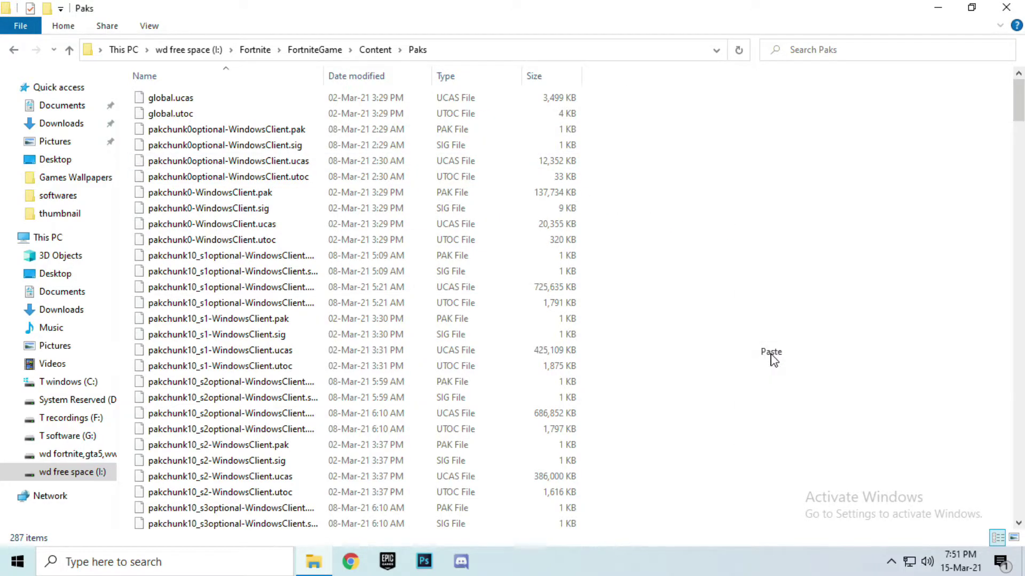
left_click(454, 165)
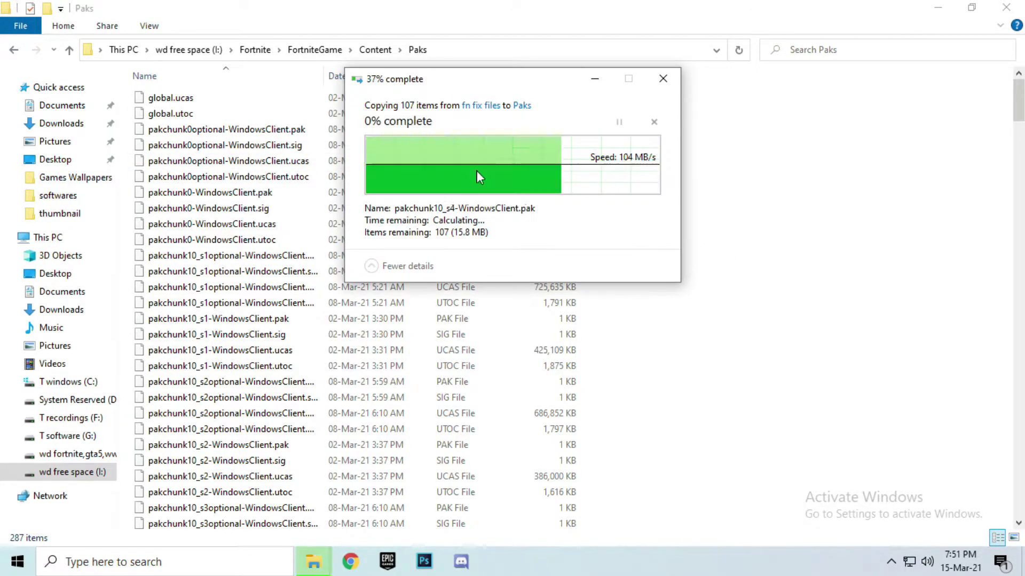
left_click(667, 359)
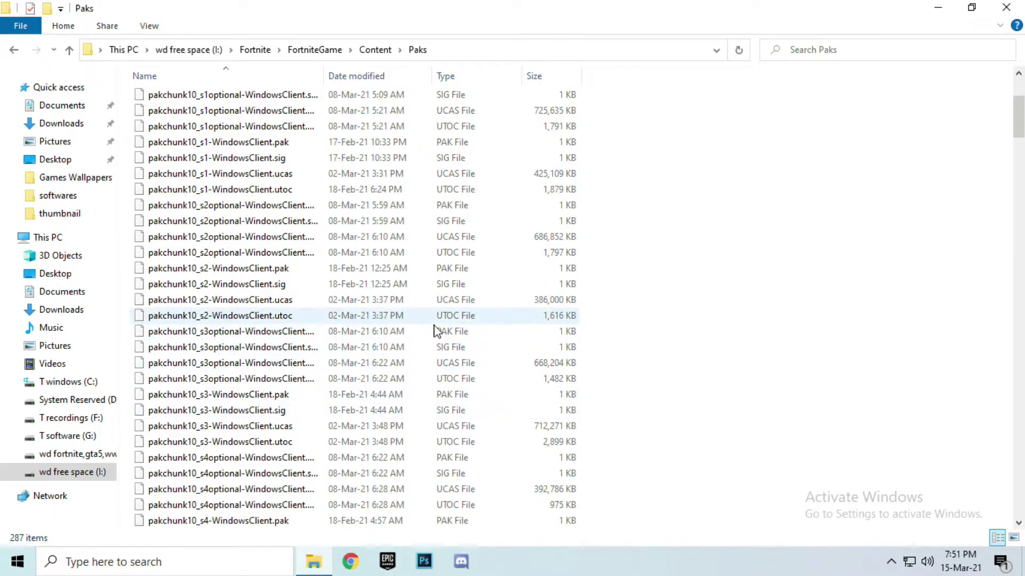
left_click(1006, 8)
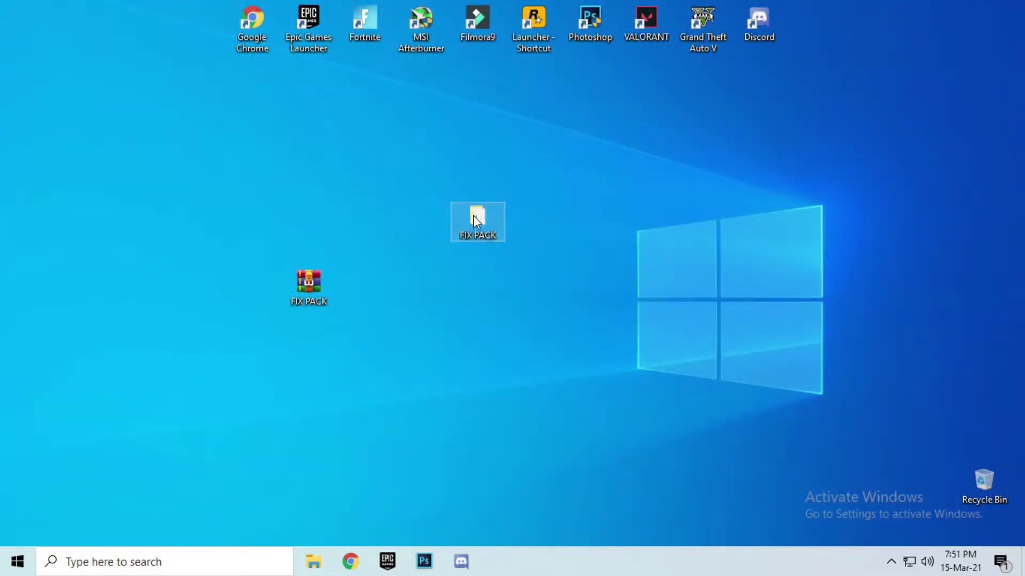
Run TimerResolution.exe, set it to Maximum (0.499 ms), minimize it and return to FIX PACK
double_click(476, 221)
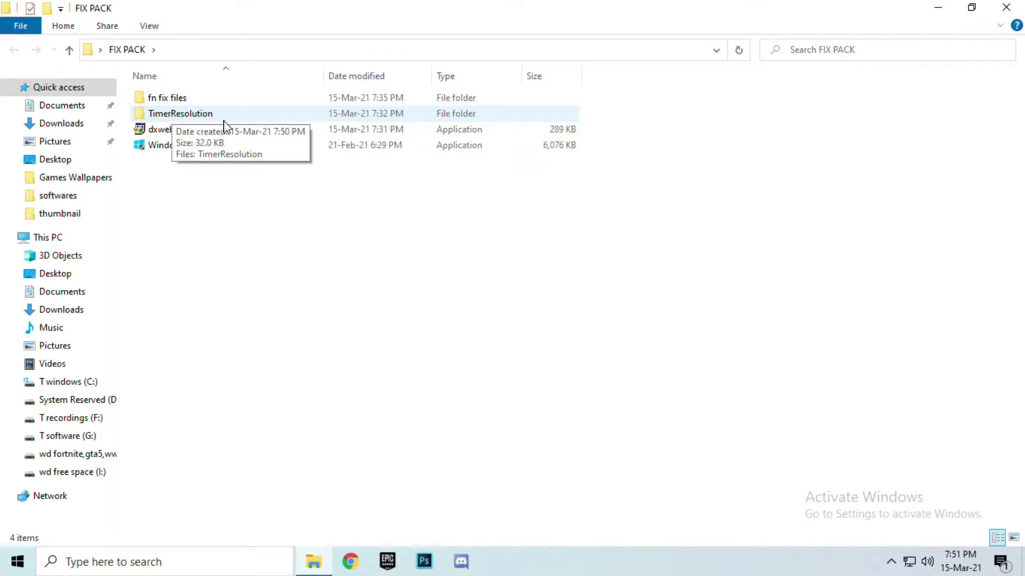
double_click(194, 118)
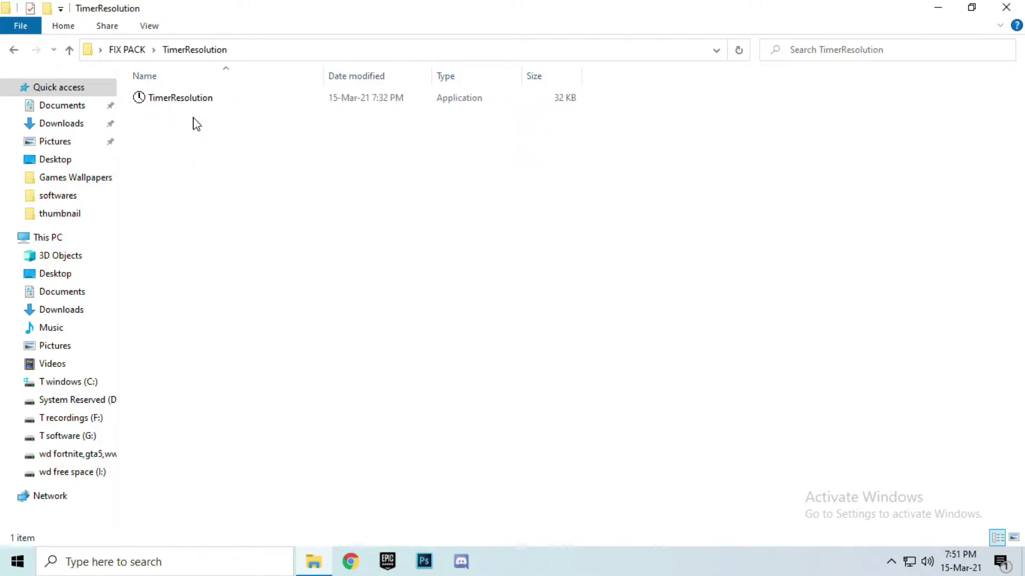
double_click(183, 105)
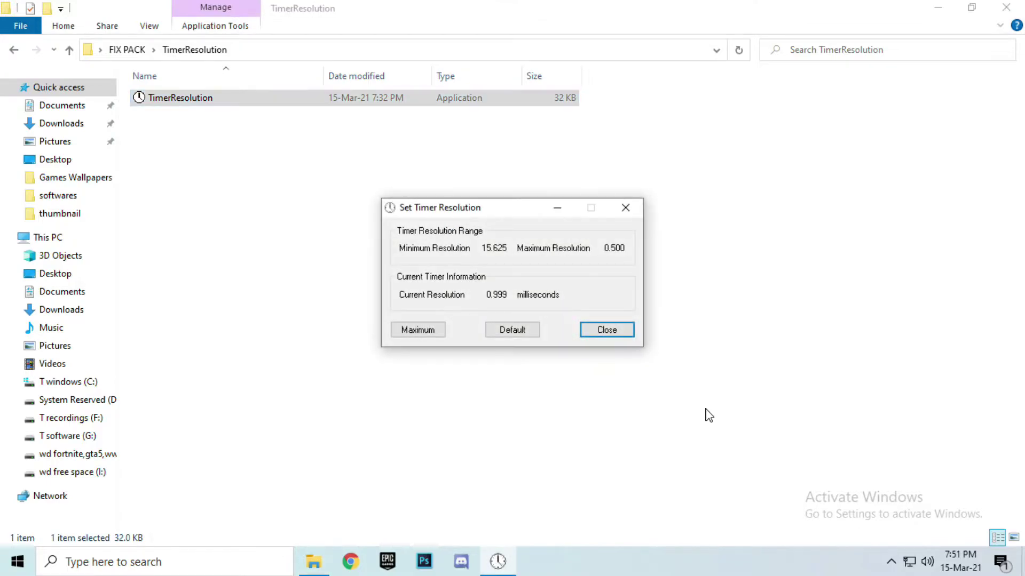
left_click(422, 329)
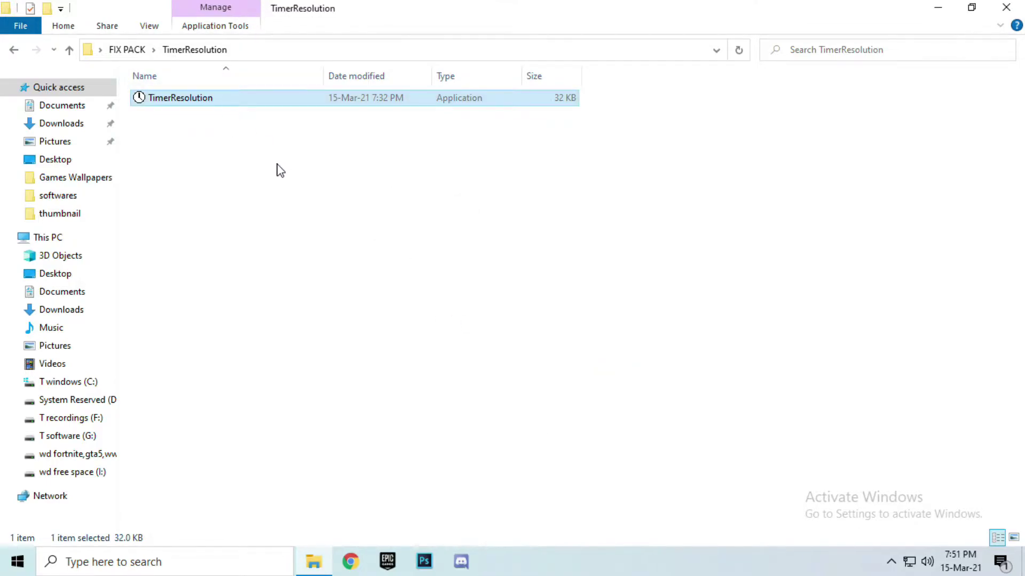
double_click(176, 105)
left_click(419, 328)
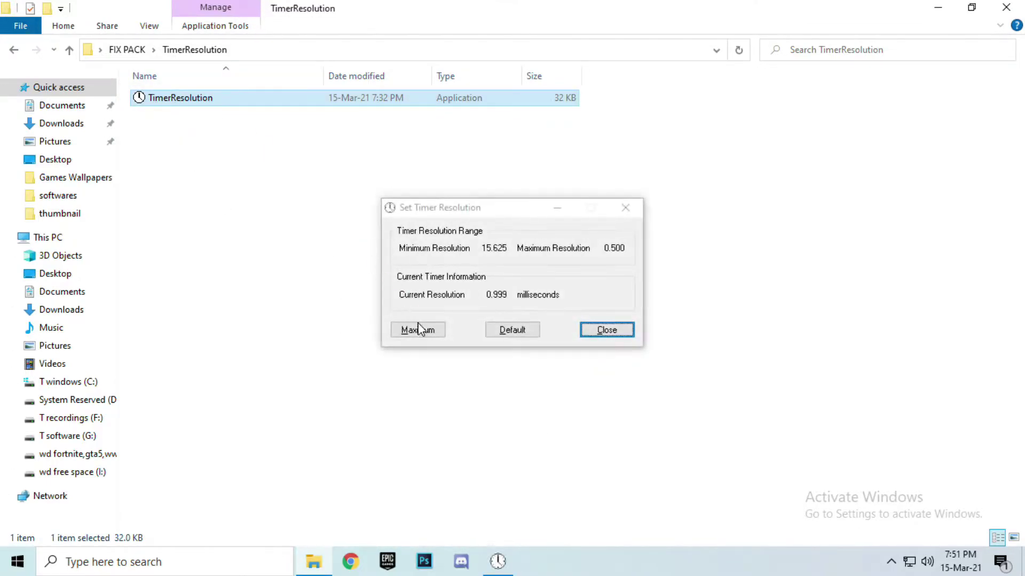
left_click(563, 210)
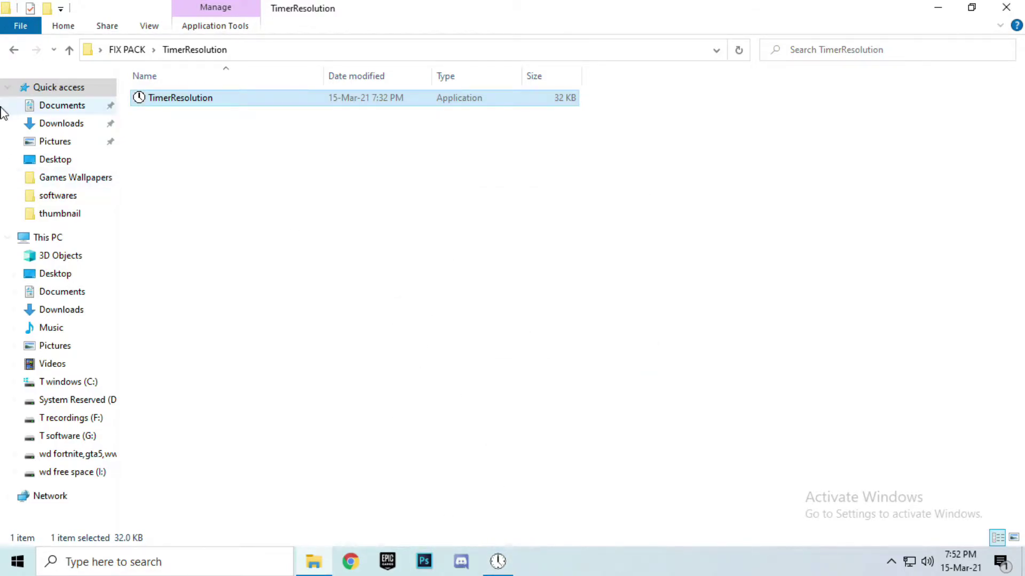
left_click(12, 50)
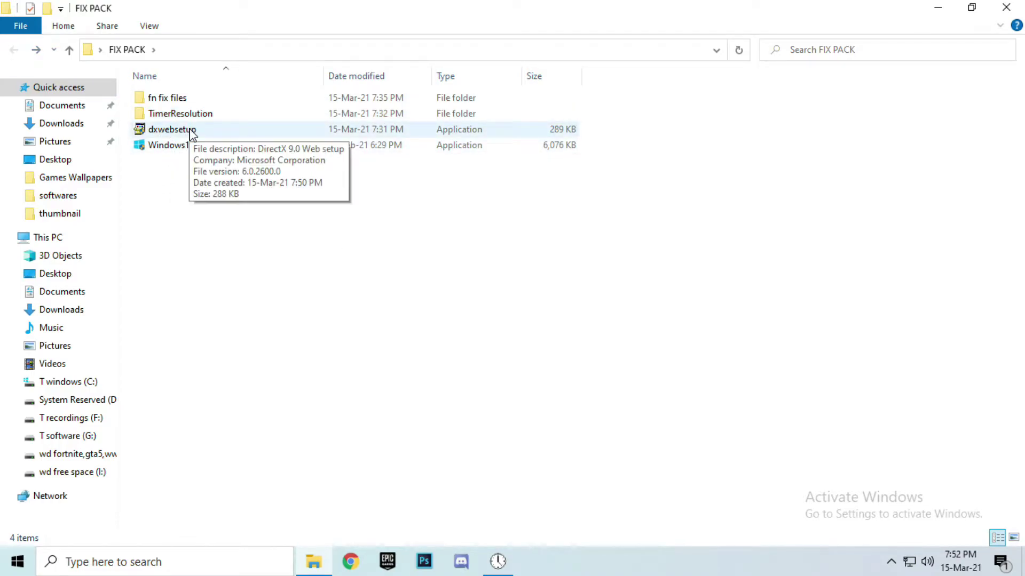
Launch dxwebsetup with admin approval and accept the DirectX licence agreement
double_click(191, 131)
left_click(427, 382)
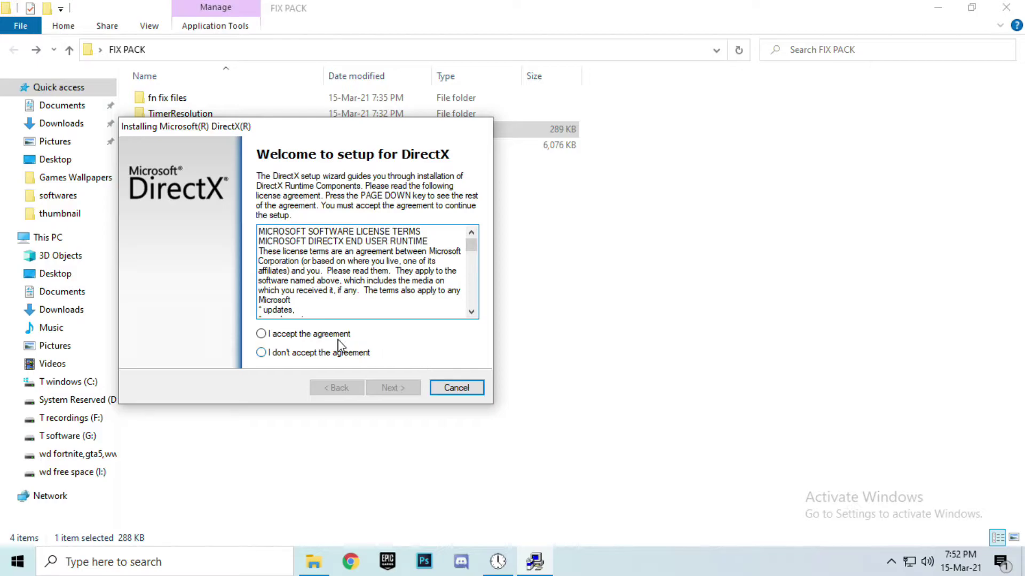
key("Escape")
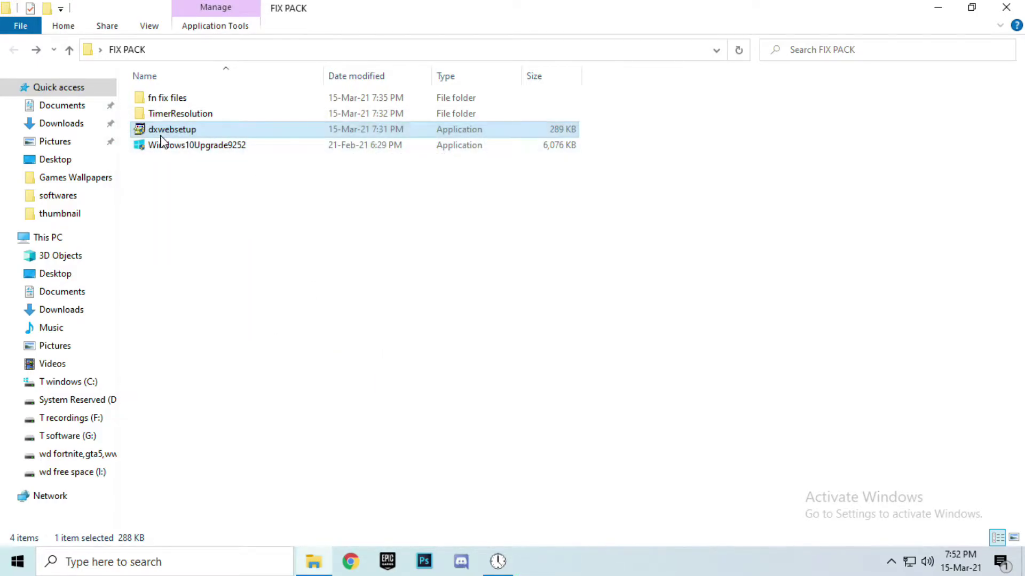
double_click(161, 133)
left_click(414, 387)
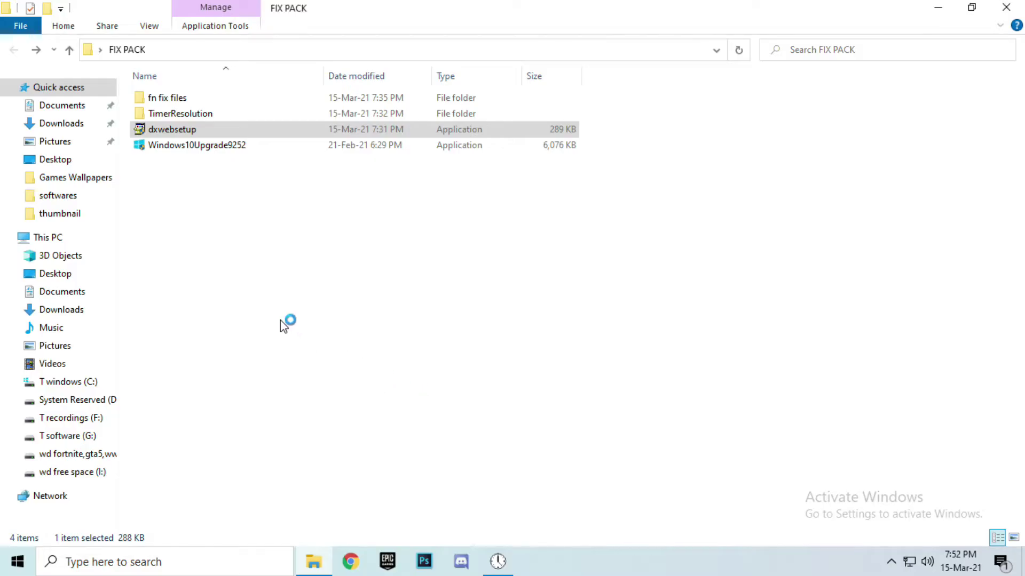
left_click(163, 235)
left_click(292, 292)
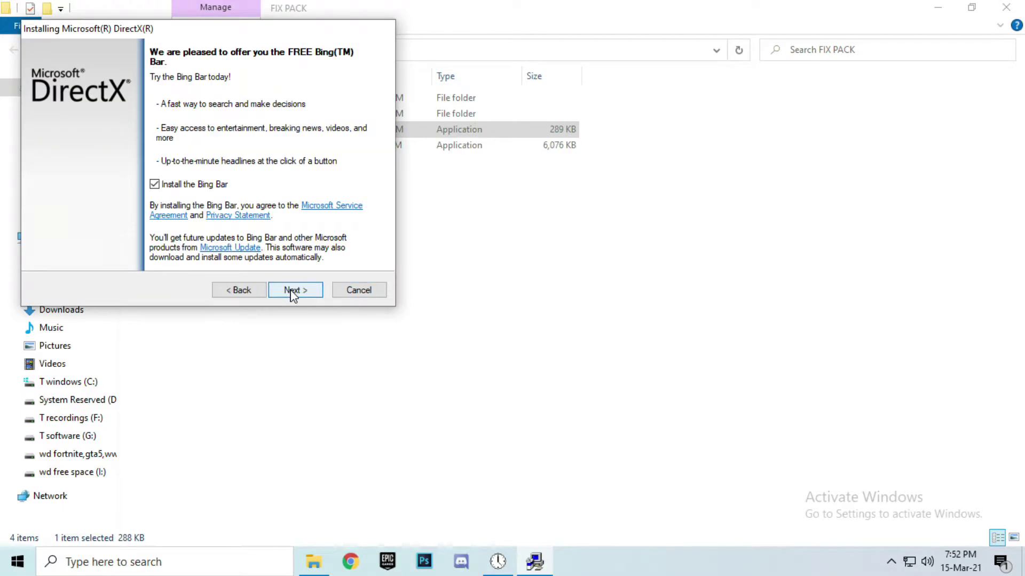
Untick the Bing Bar, continue to the runtime components page and center the setup window
left_click(296, 297)
left_click(154, 184)
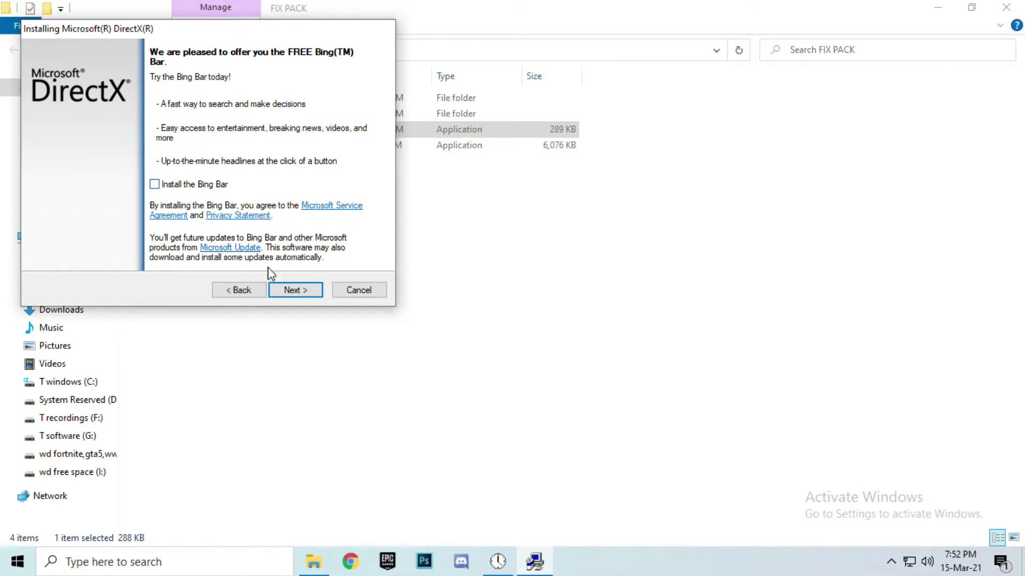
left_click(293, 291)
left_click_drag(239, 37, 494, 134)
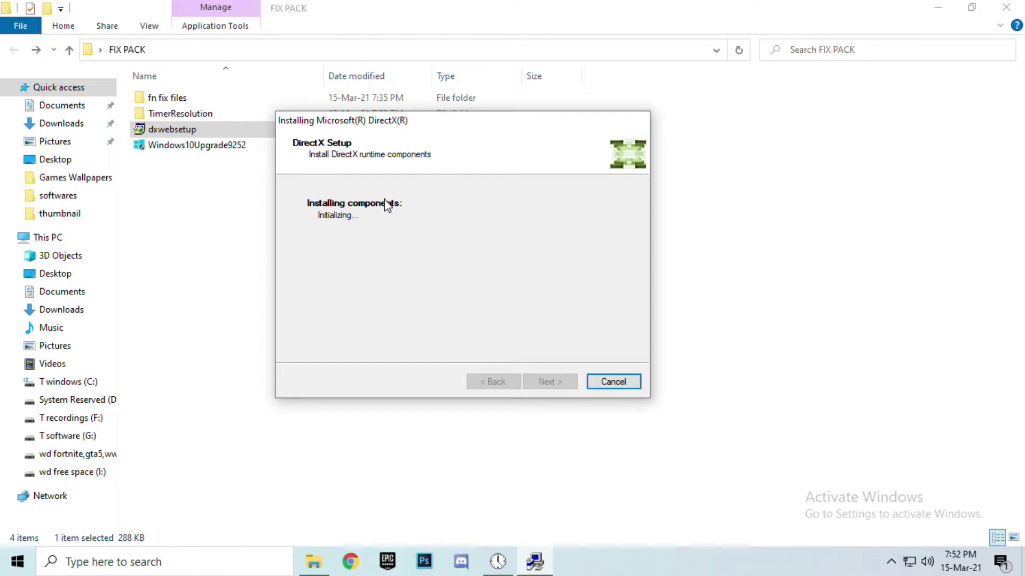
left_click(842, 294)
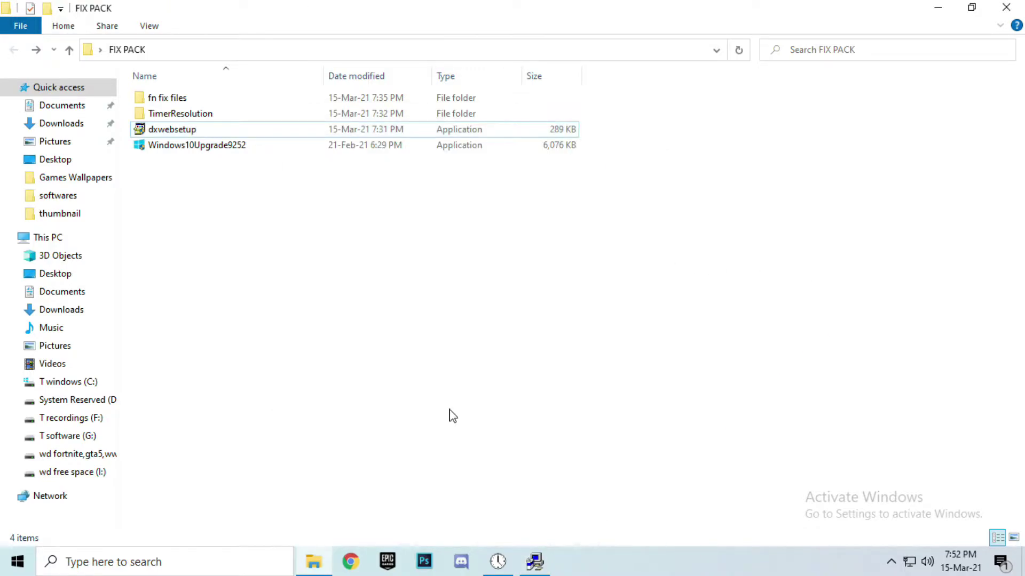
left_click(534, 562)
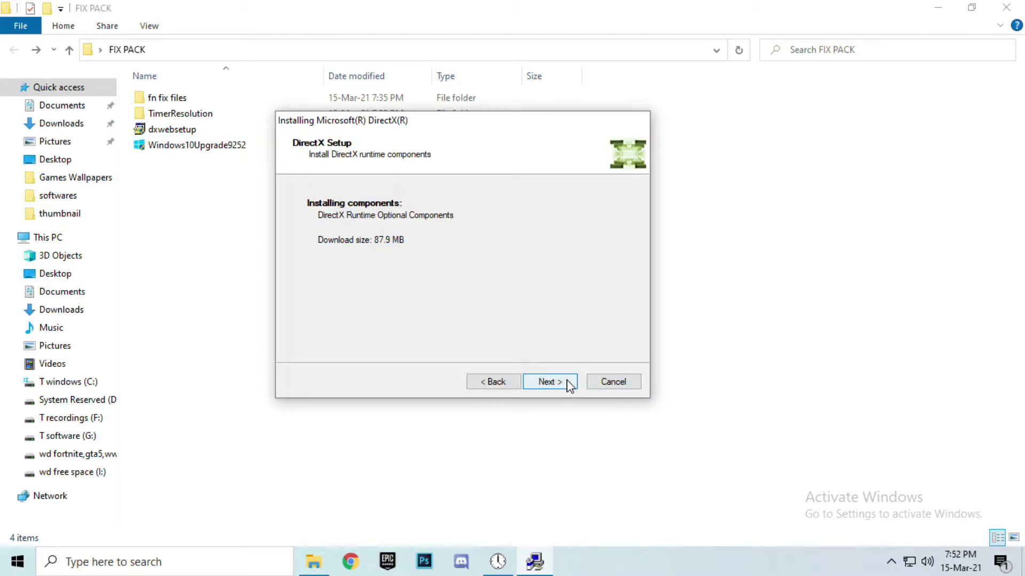
Begin downloading the DirectX runtime components, keeping the progress window in front after showing the desktop
left_click(568, 382)
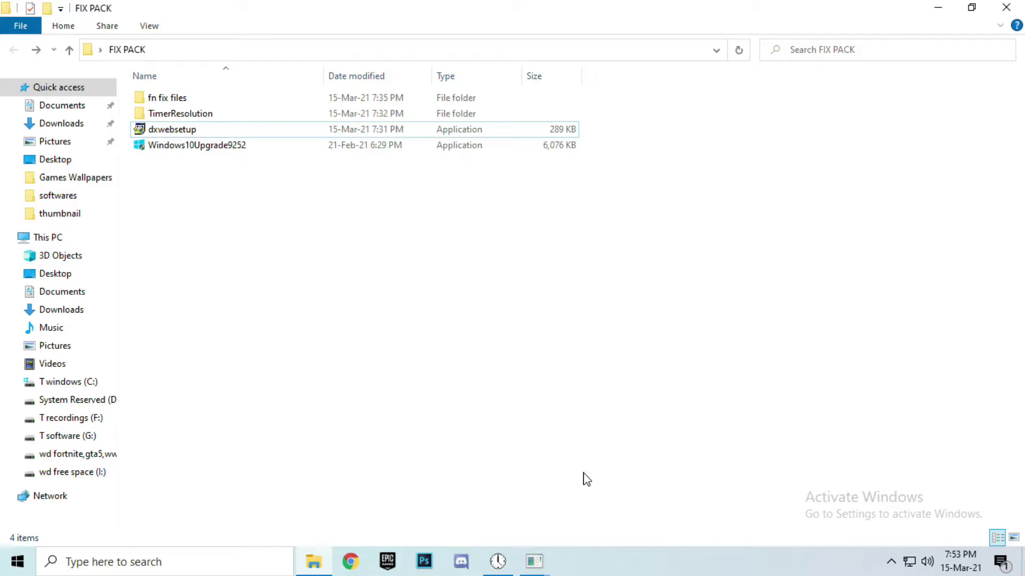
mouse_move(550, 560)
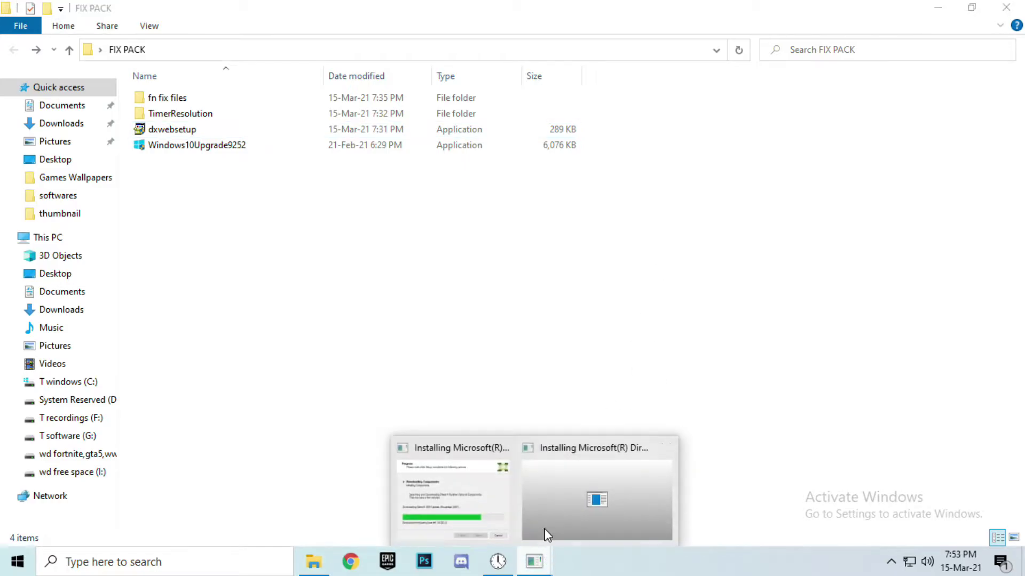
left_click(545, 497)
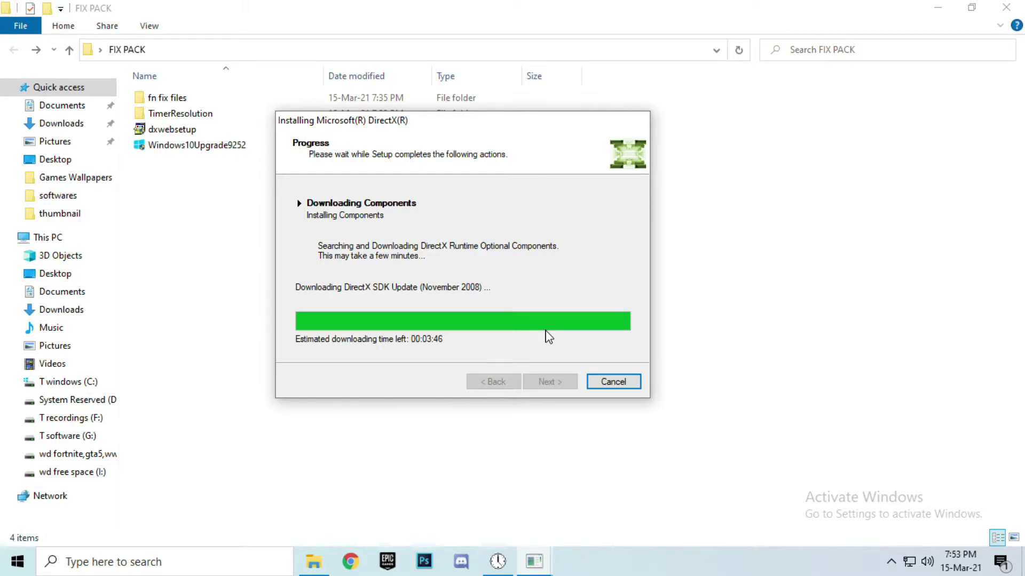
key("super+d")
mouse_move(536, 562)
left_click(485, 512)
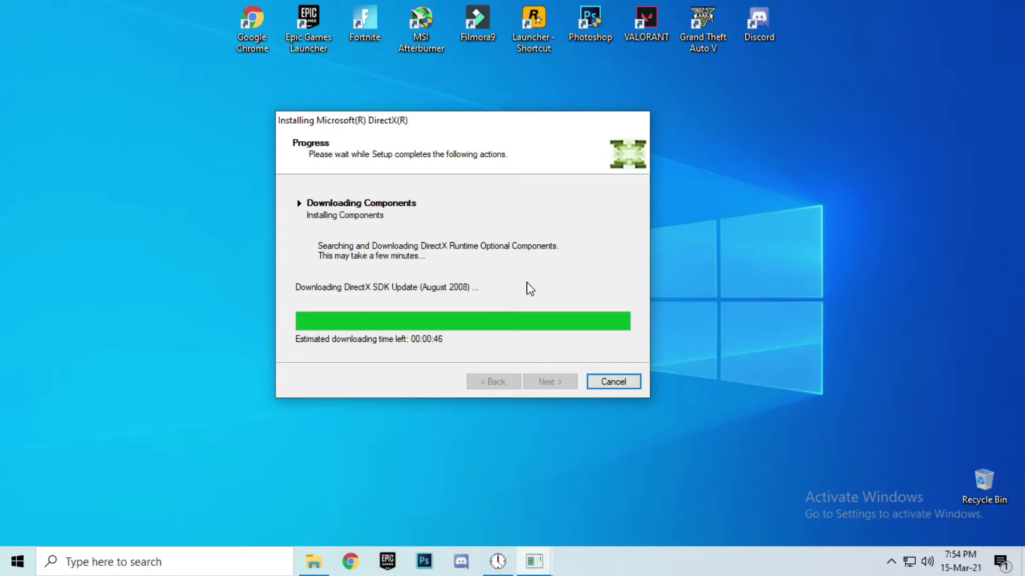
Launch AMD Radeon Software, bind Push To Talk to V, and close it
right_click(845, 228)
left_click(859, 235)
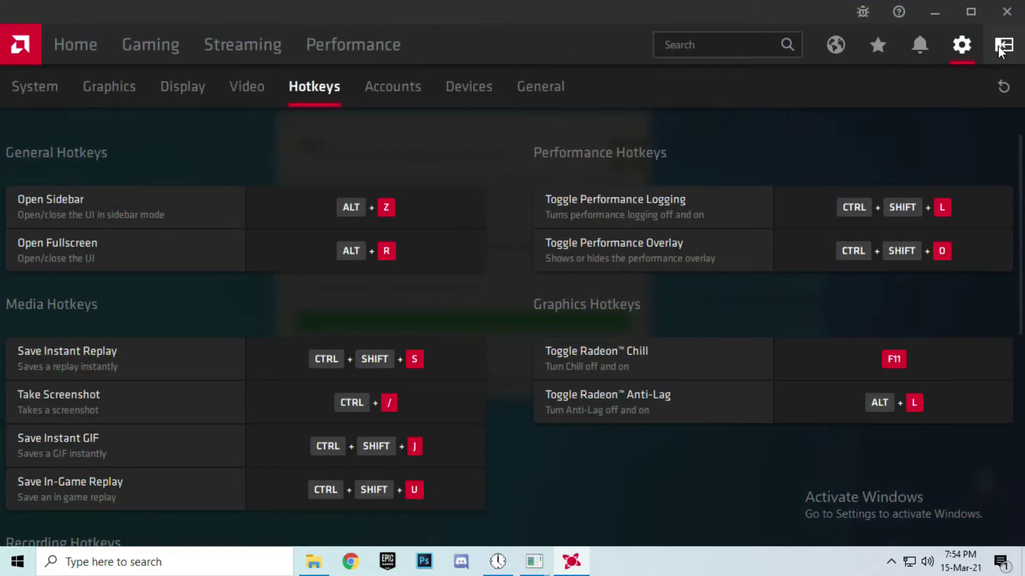
scroll(363, 267, "down", 8)
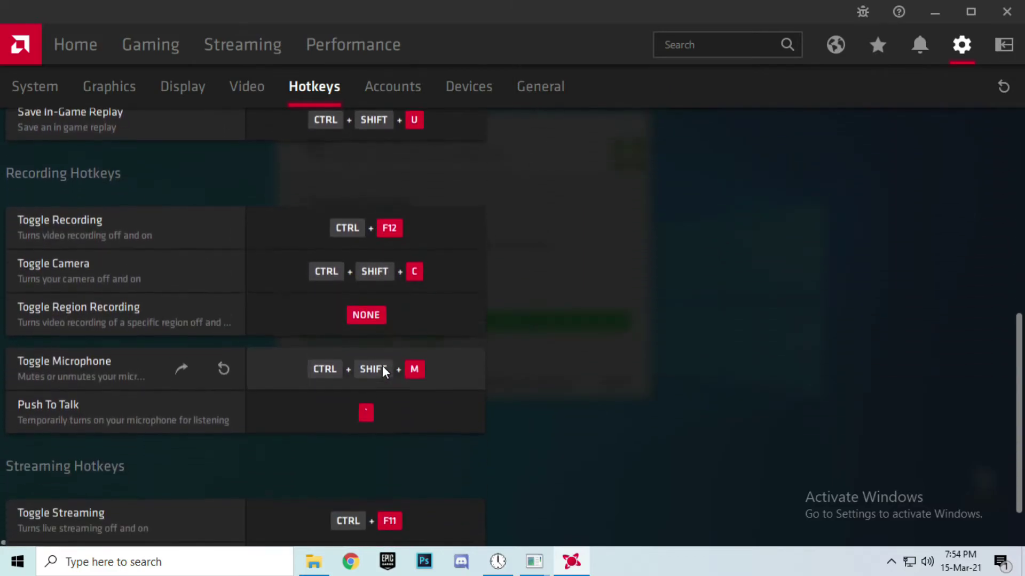
left_click(365, 351)
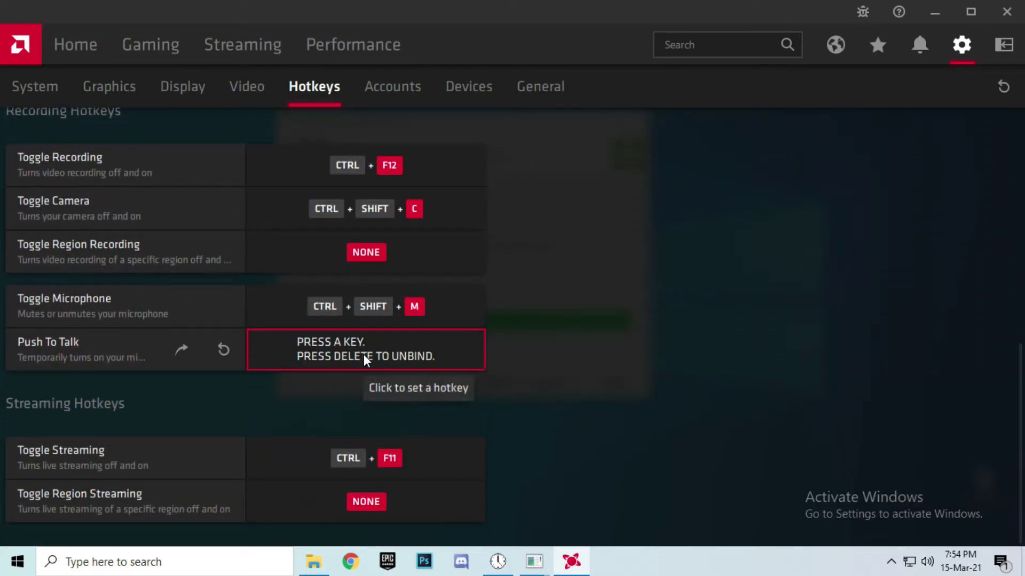
key("v")
left_click(1007, 12)
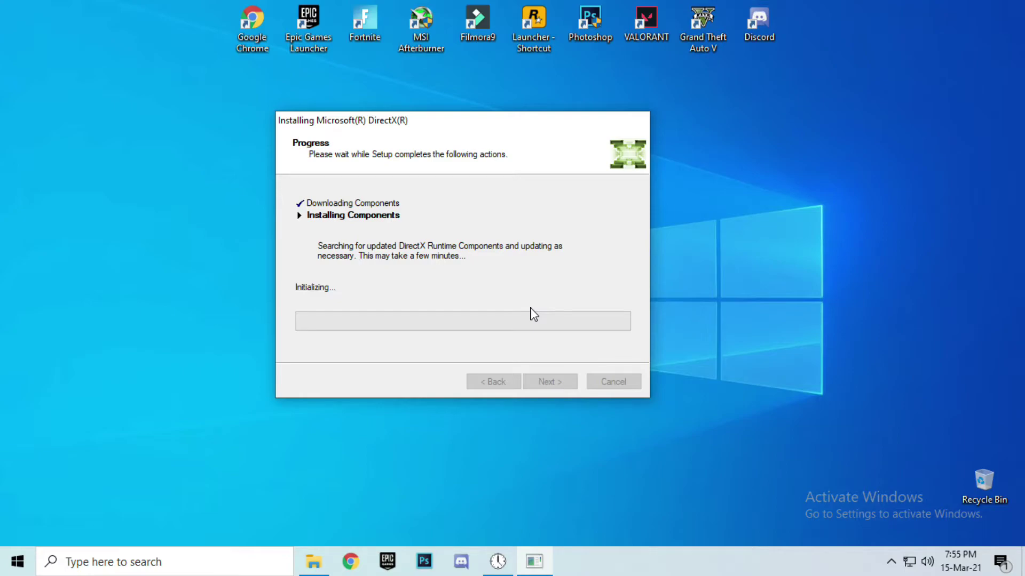
Minimize the timer resolution window, shift the DirectX installer right, and bring back FIX PACK
left_click_drag(479, 119, 557, 112)
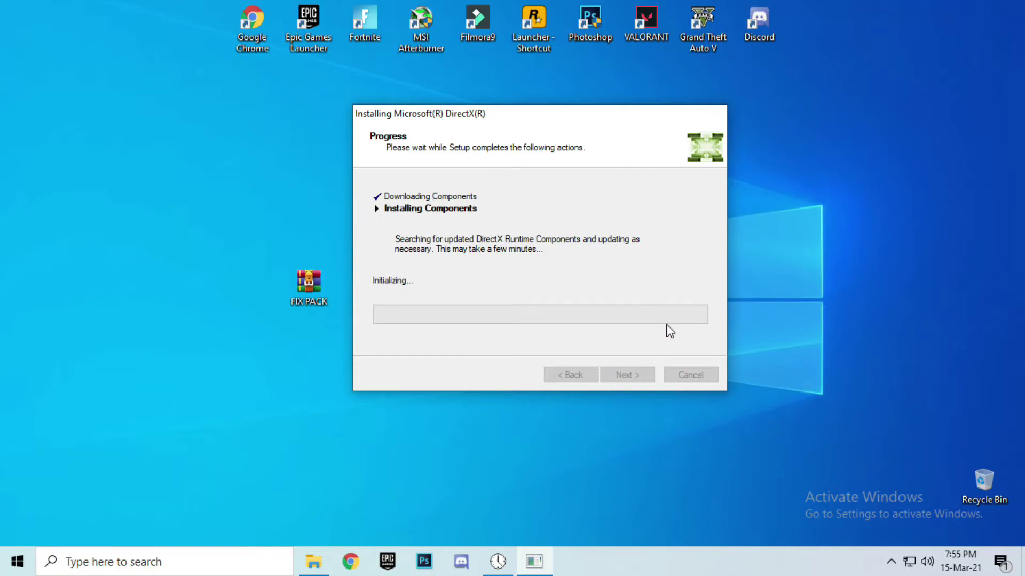
left_click(501, 560)
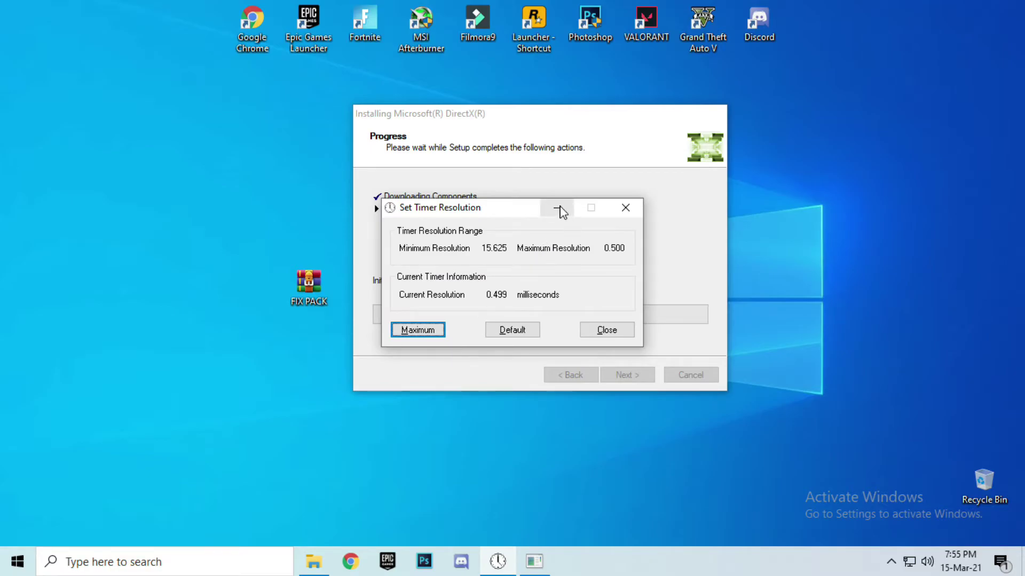
left_click(560, 211)
left_click(505, 559)
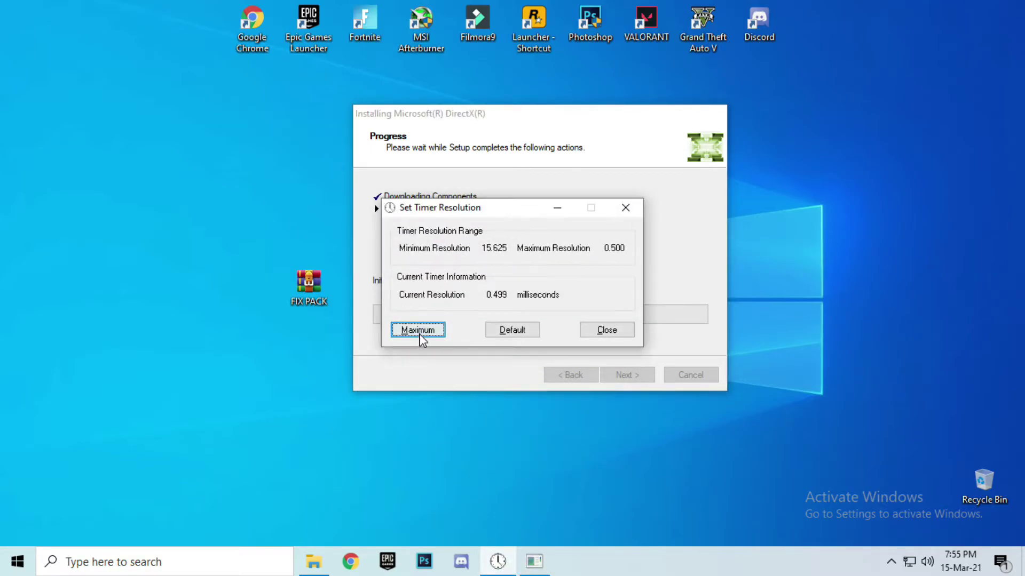
left_click(557, 208)
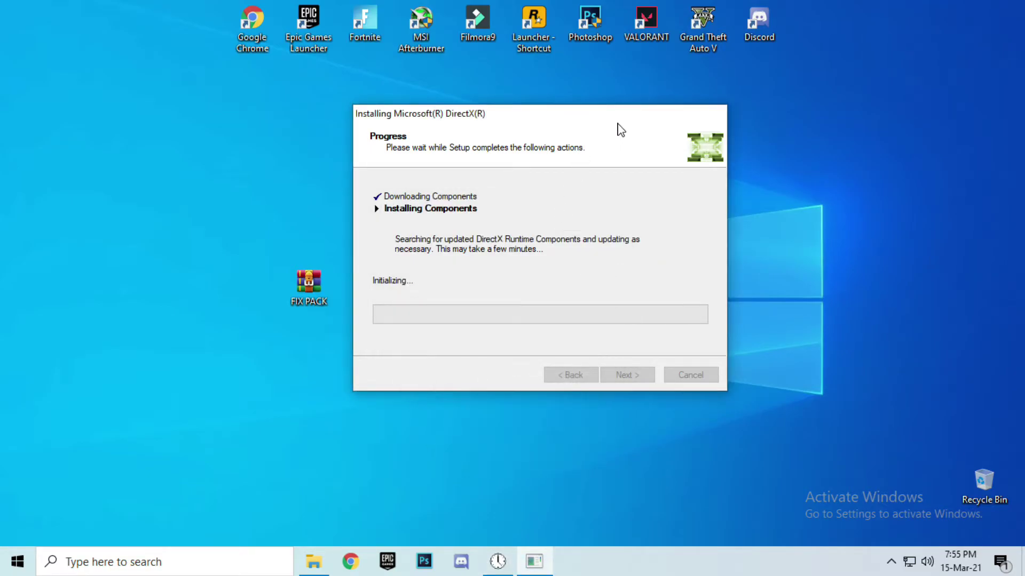
left_click_drag(617, 128, 660, 125)
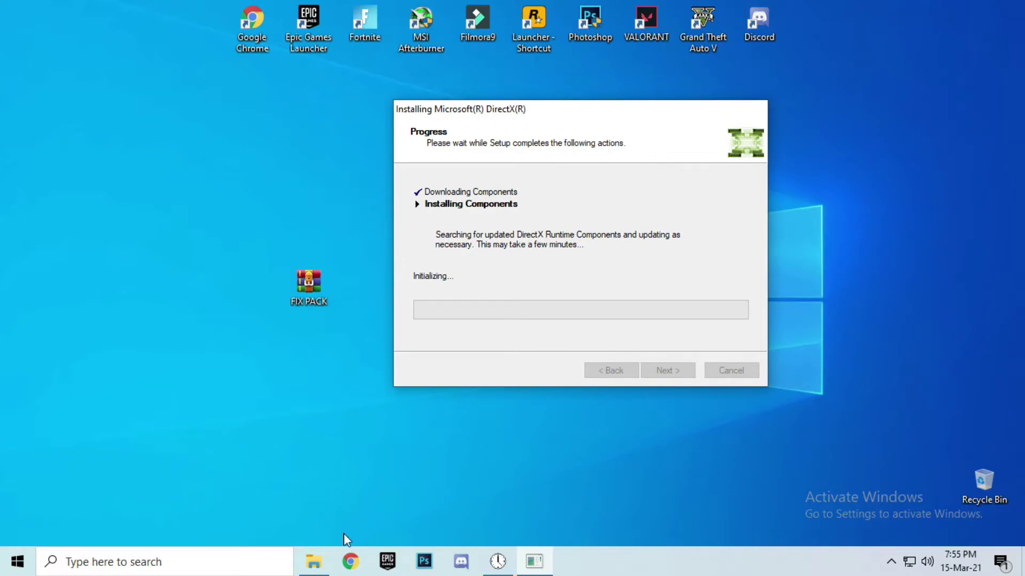
left_click_drag(629, 109, 658, 96)
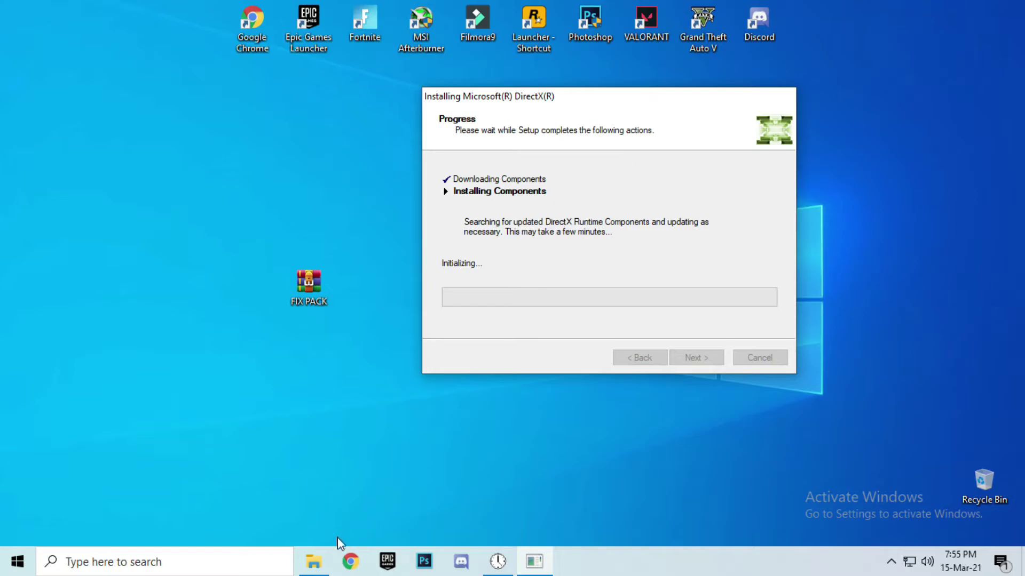
left_click(313, 561)
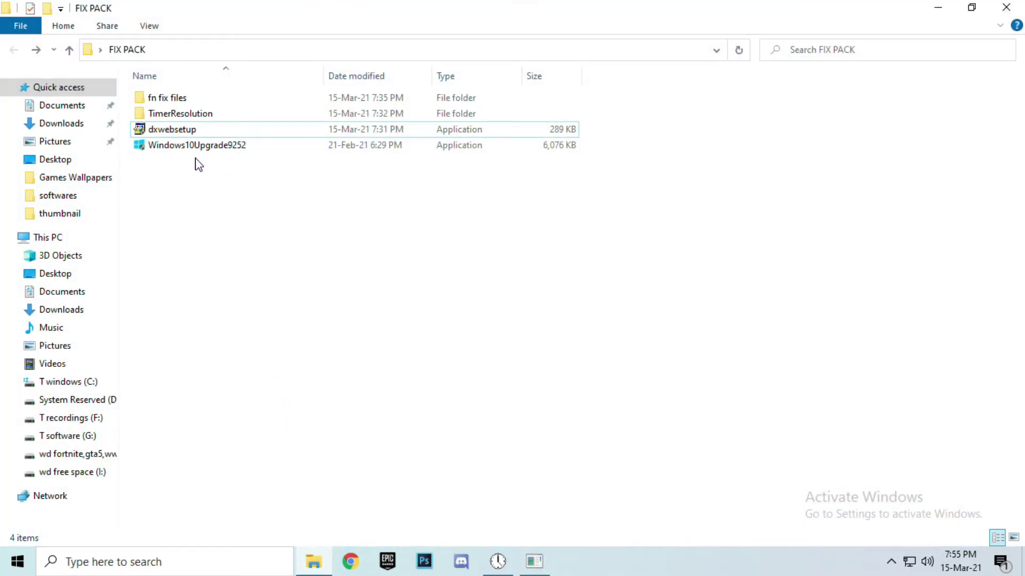
Run Windows10Upgrade9252 as administrator and confirm Windows 10 is already at the latest version
left_click(205, 146)
double_click(205, 148)
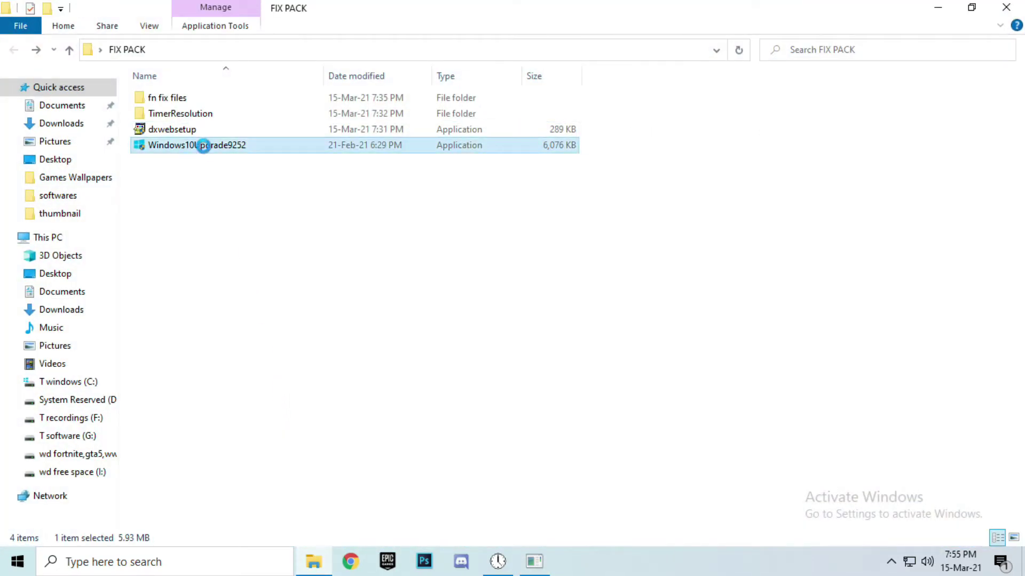
right_click(173, 156)
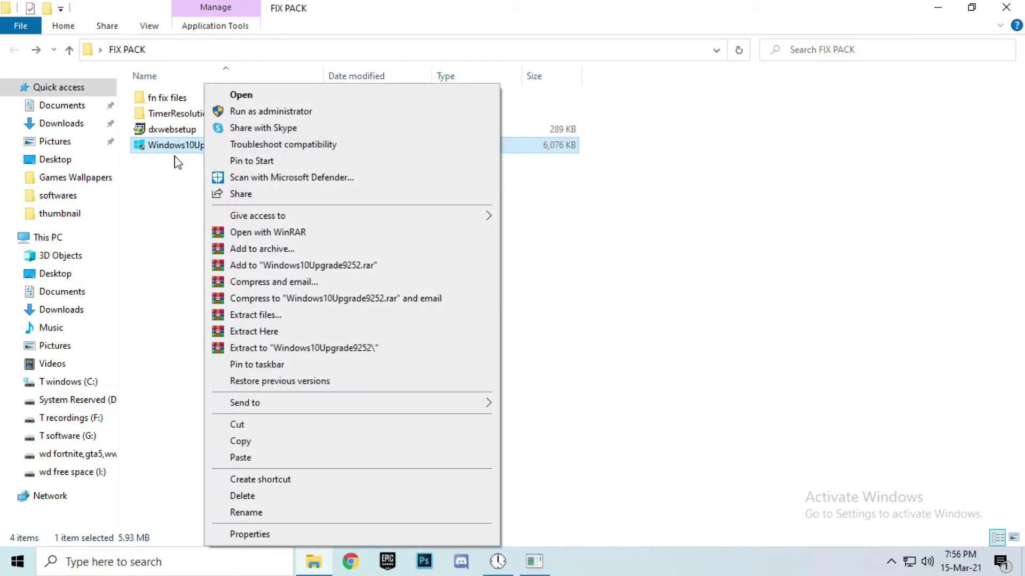
left_click(293, 112)
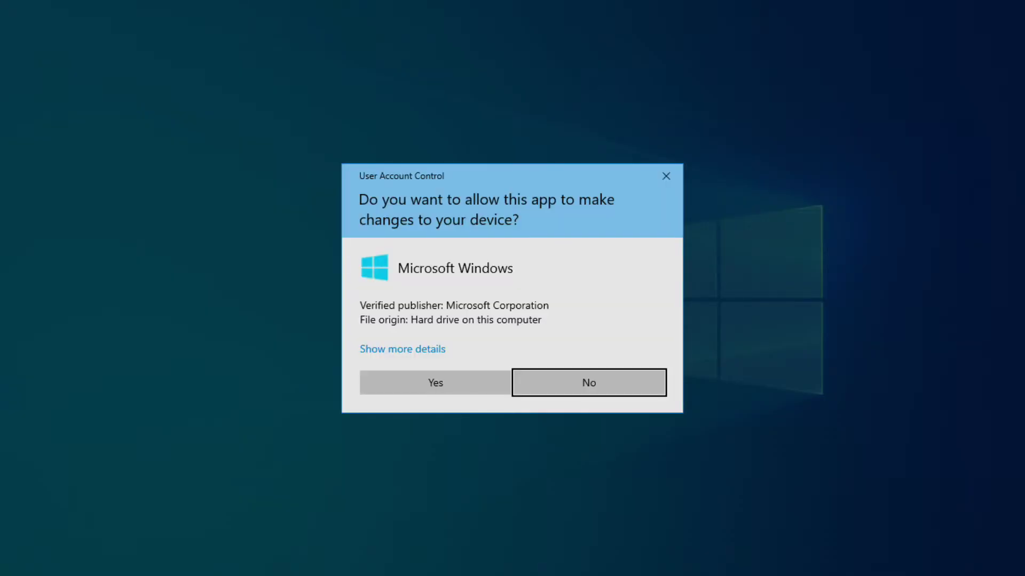
left_click(438, 383)
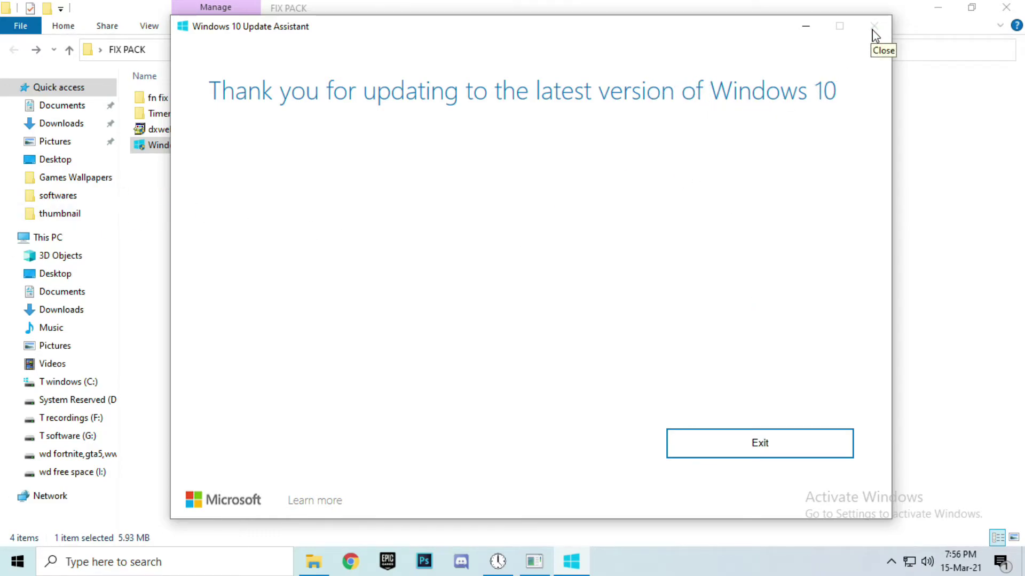
Exit the Update Assistant and open Display settings from the desktop (1366 × 768, 100% scaling)
left_click(763, 450)
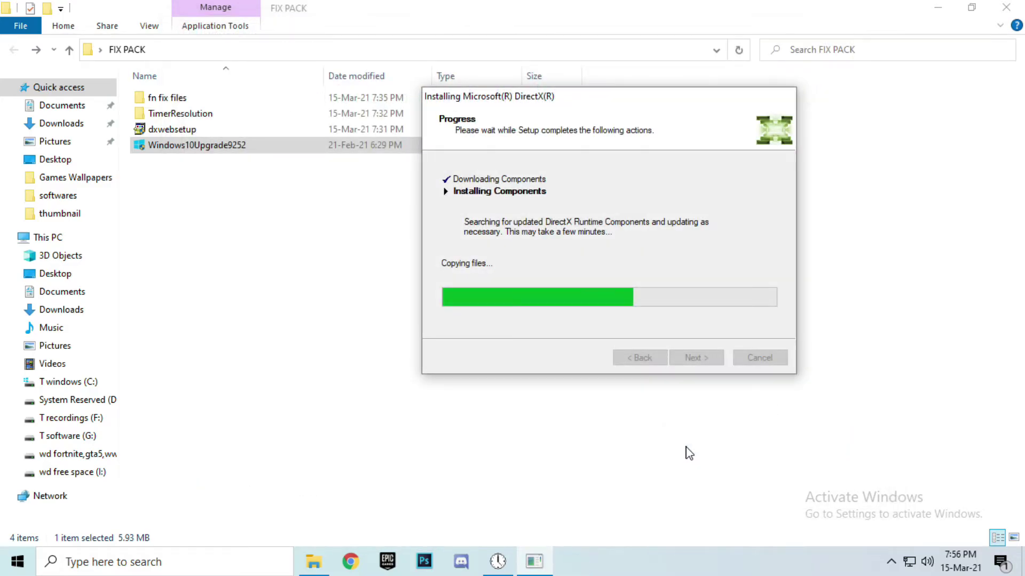
left_click(1022, 571)
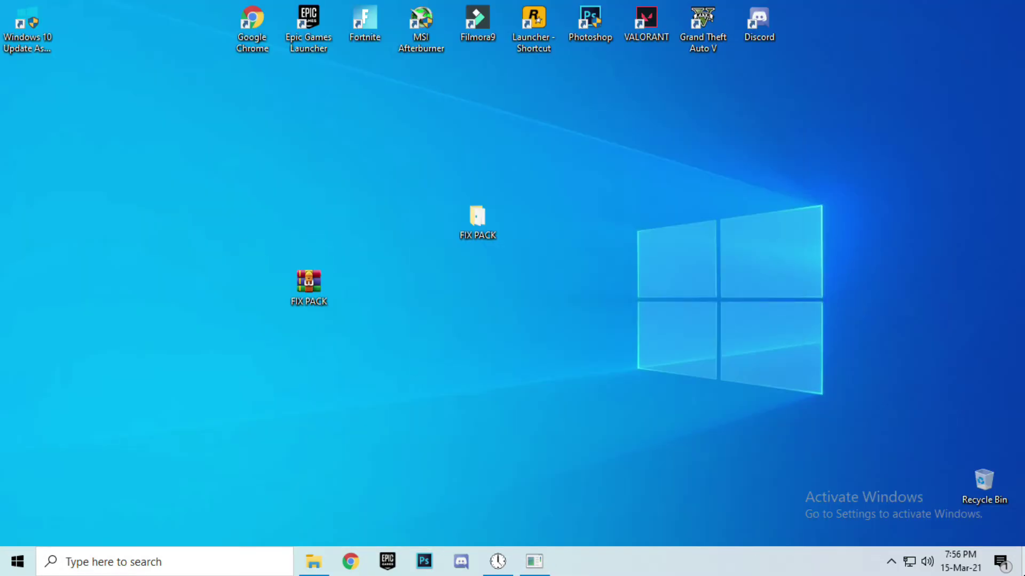
right_click(576, 212)
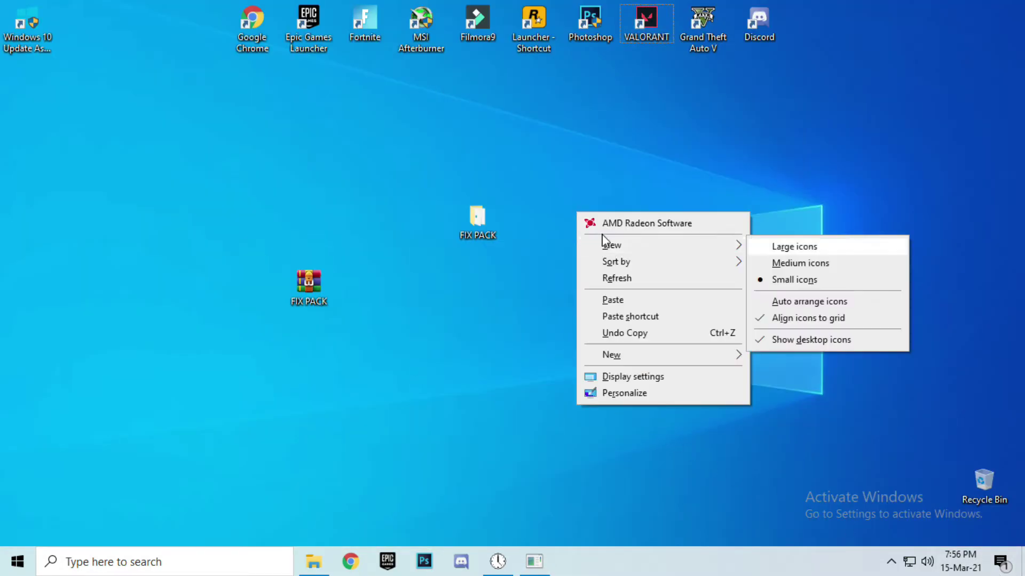
left_click(657, 384)
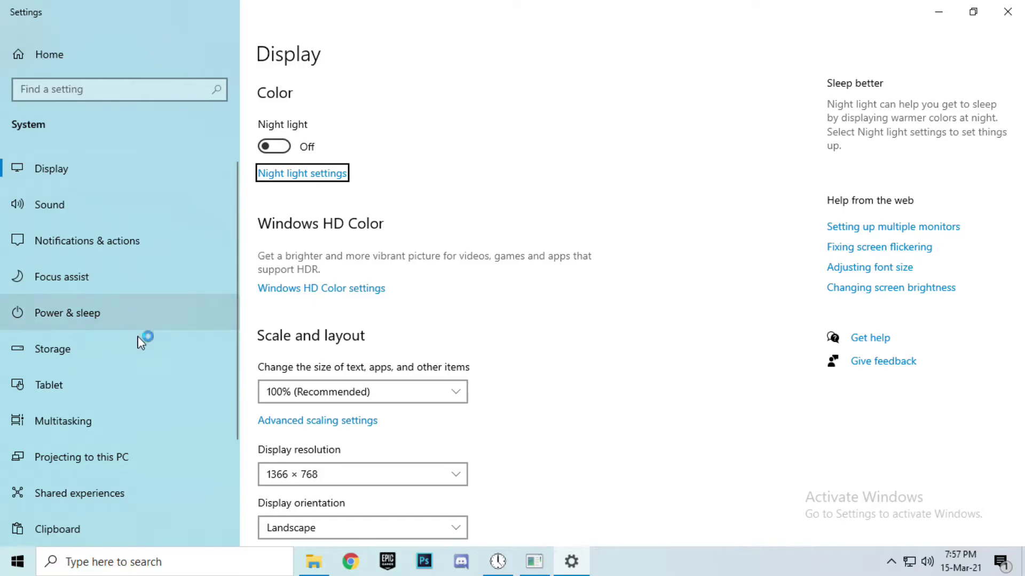
scroll(140, 337, "down", 3)
scroll(91, 263, "up", 3)
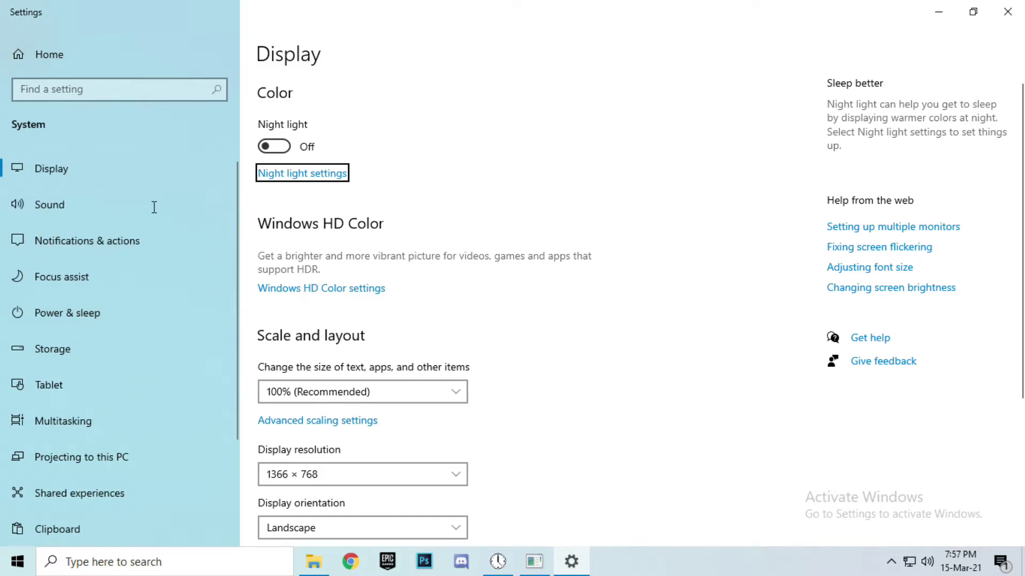
Open the About page and check Windows 10 Pro is version 20H2, OS build 19042.844
scroll(140, 267, "down", 3)
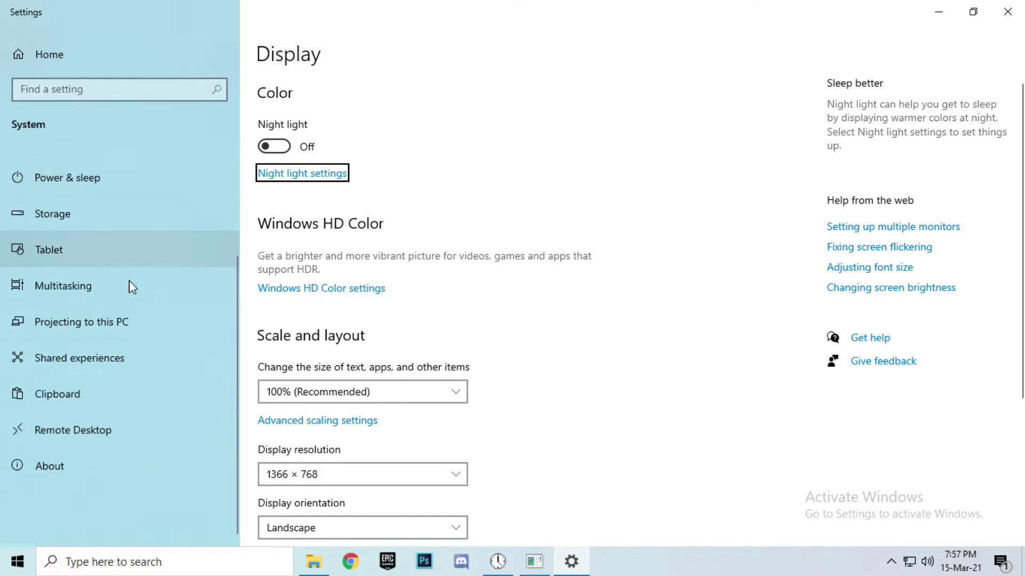
left_click(58, 470)
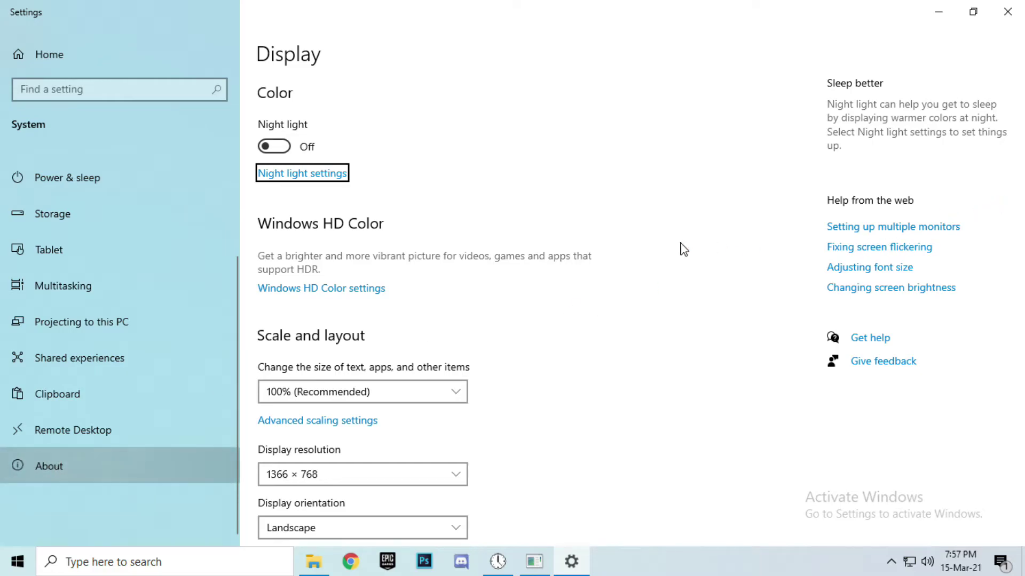
scroll(552, 251, "down", 3)
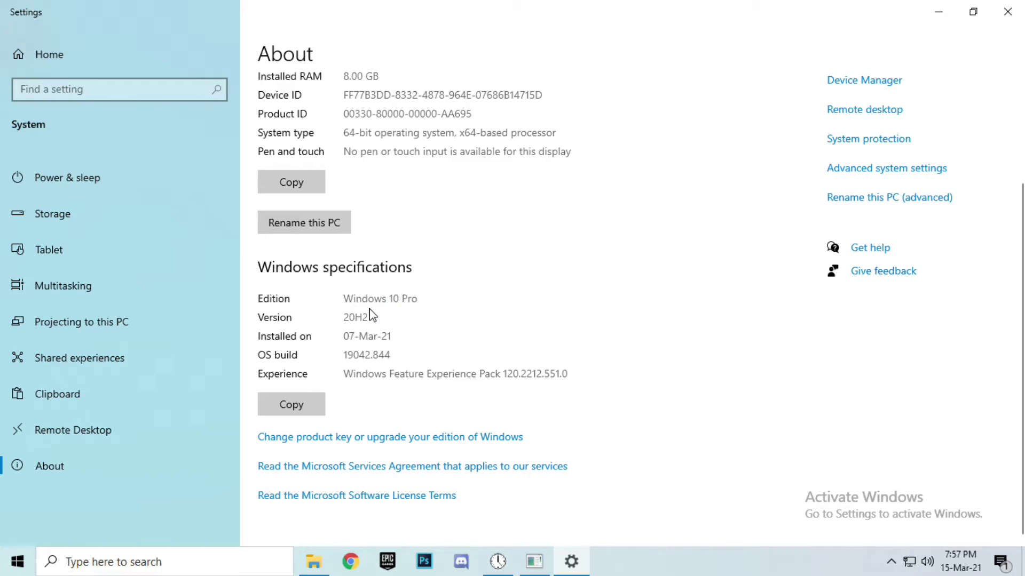
mouse_move(344, 317)
left_mouse_down()
mouse_move(372, 317)
mouse_move(342, 317)
left_mouse_up()
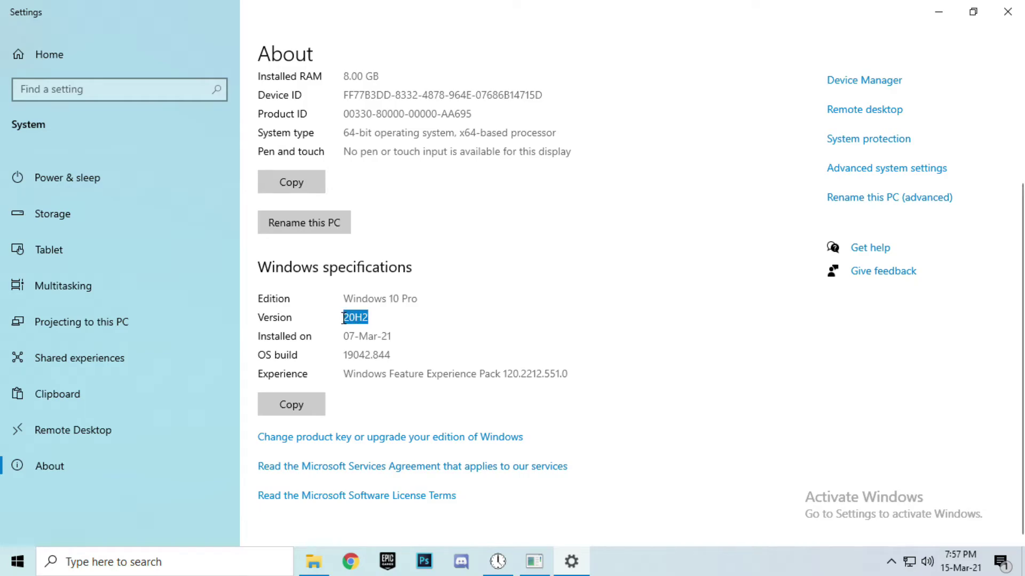
left_click(382, 318)
left_click_drag(368, 317, 343, 318)
left_click(374, 316)
left_click(373, 315)
Close Settings and finish the DirectX runtime installation, leaving the desktop clear
left_click(1007, 11)
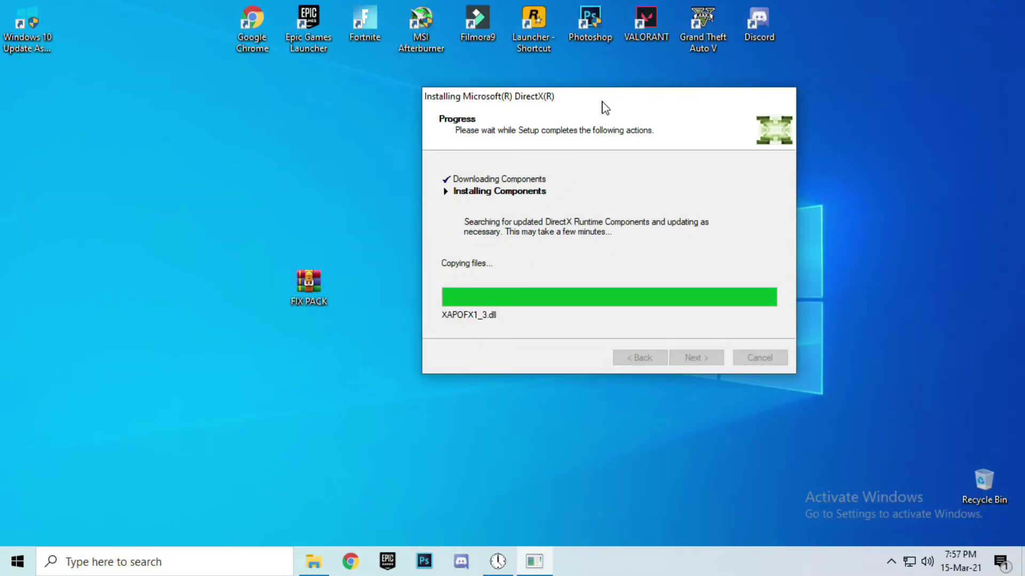
left_click_drag(603, 97, 537, 129)
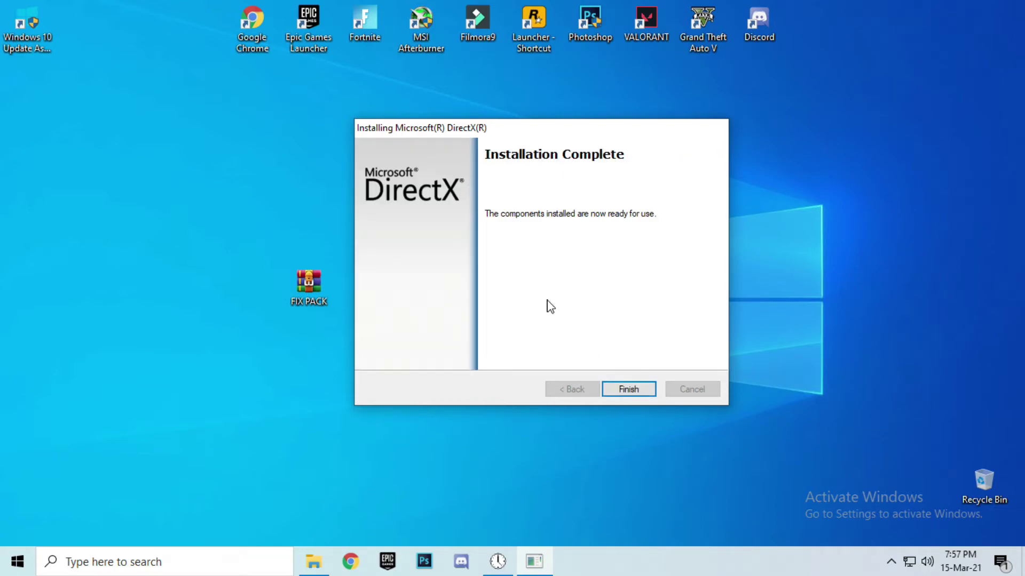
left_click(627, 392)
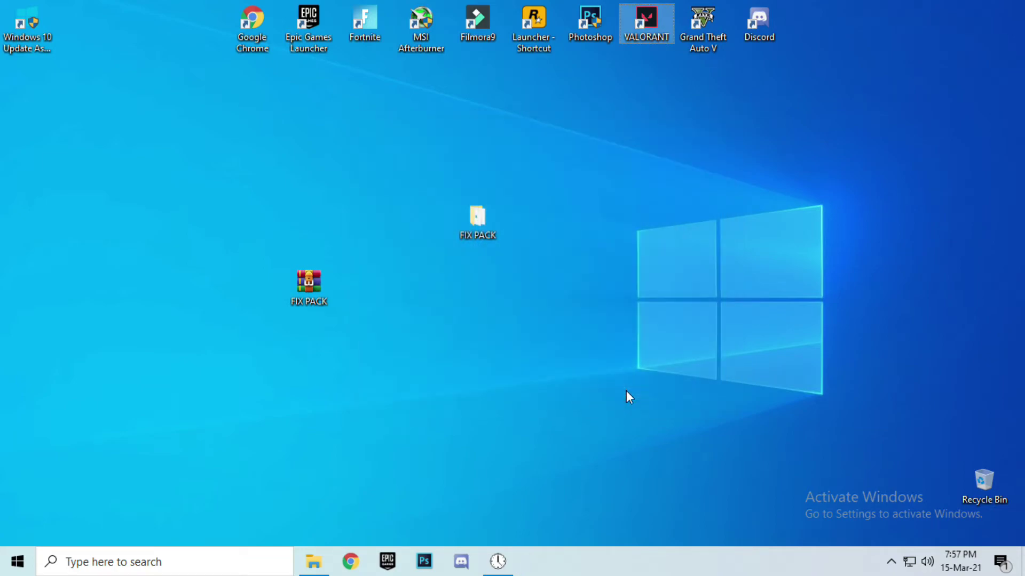
left_click(578, 438)
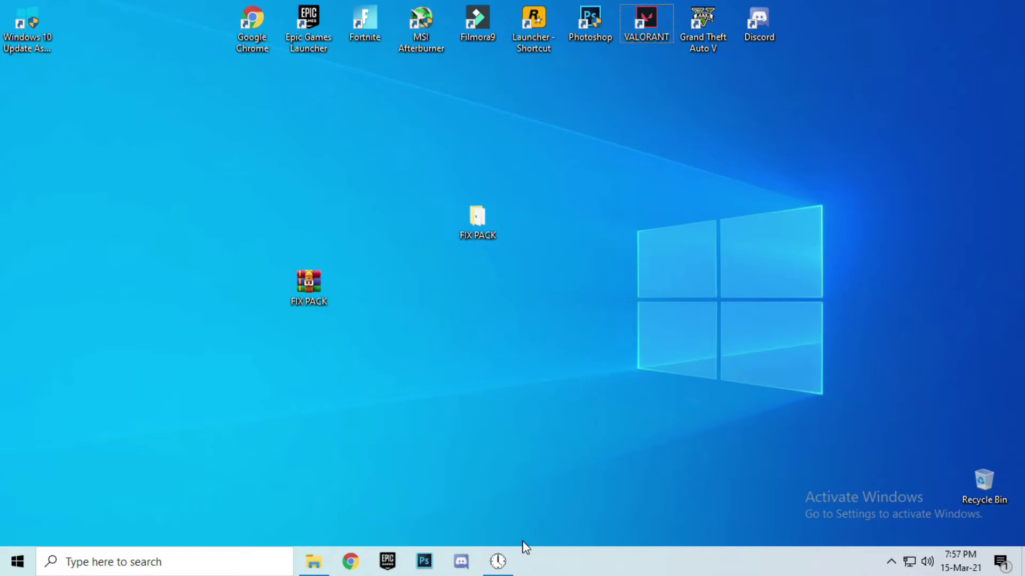
key("space")
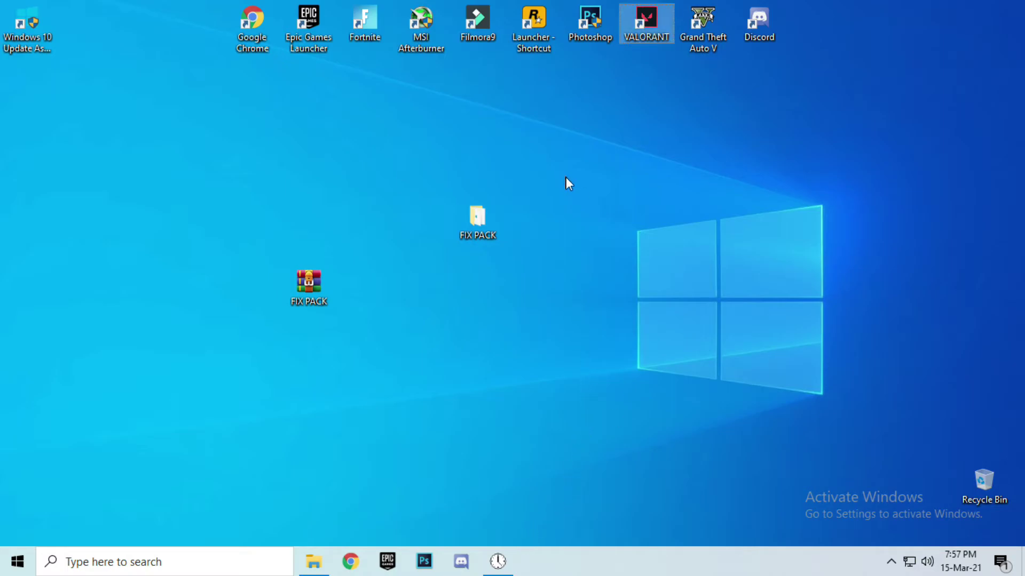
right_click(411, 180)
key("v")
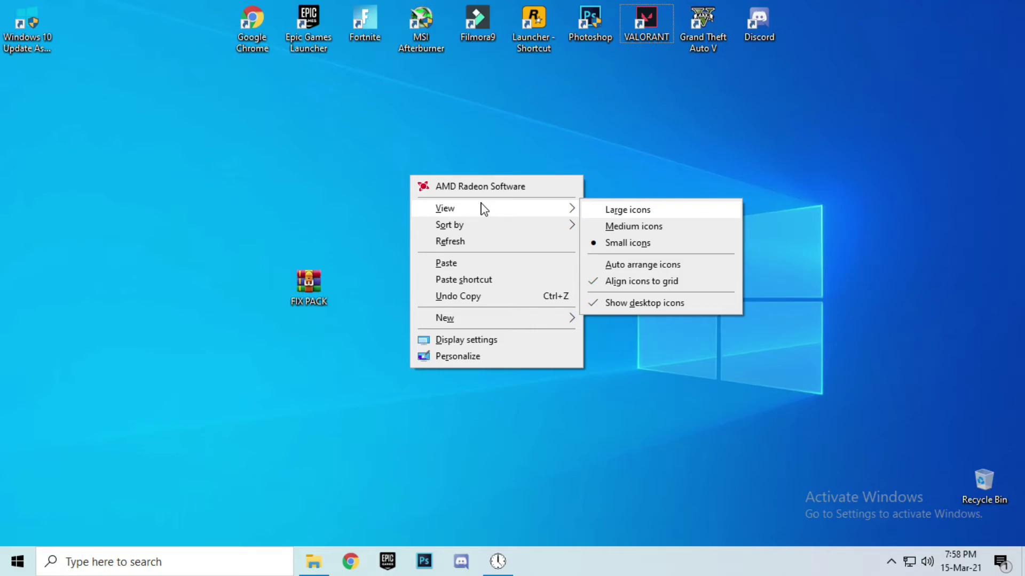
left_click(447, 263)
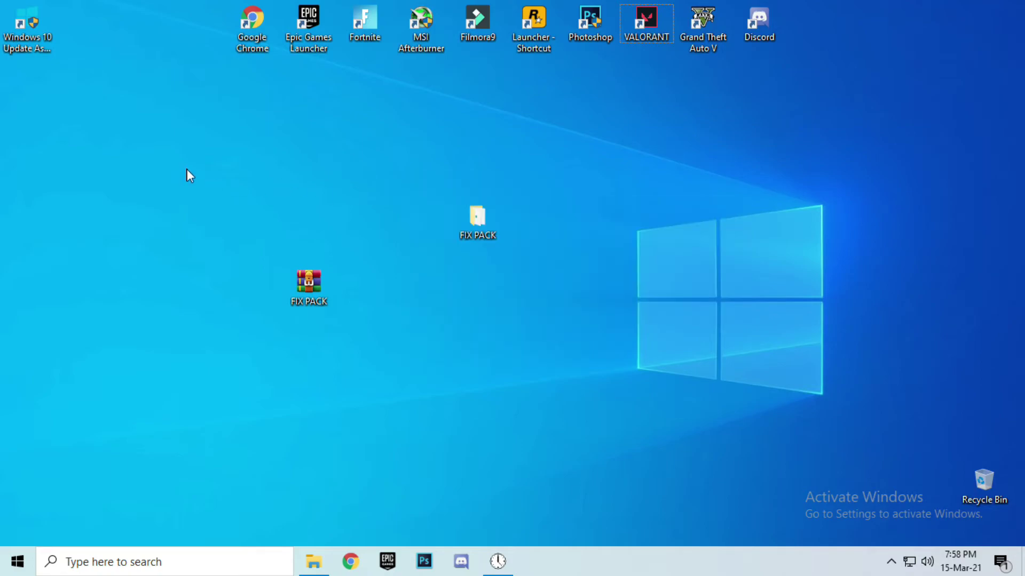
Open Device Manager from This PC's system properties
left_click(314, 561)
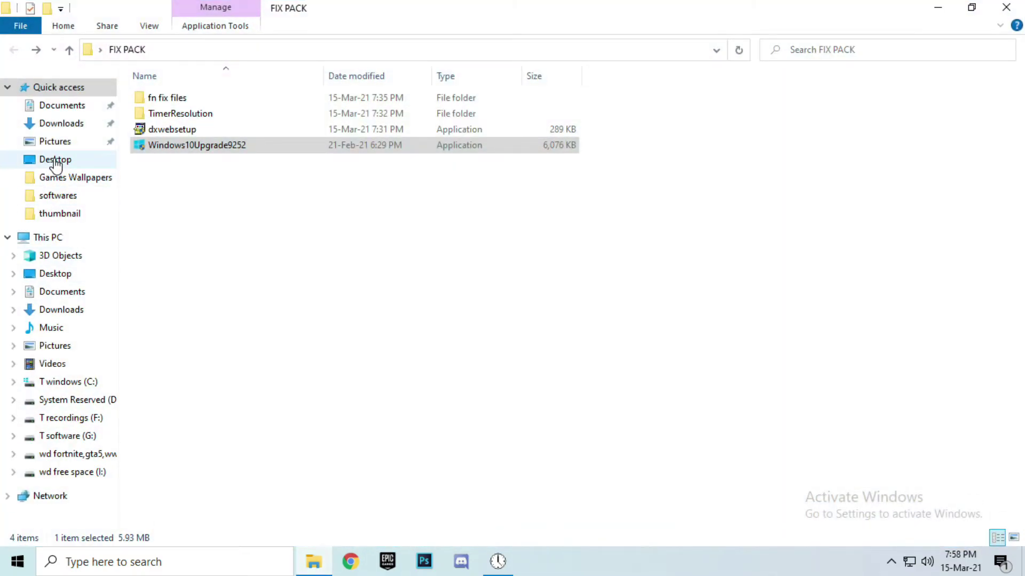
left_click(61, 239)
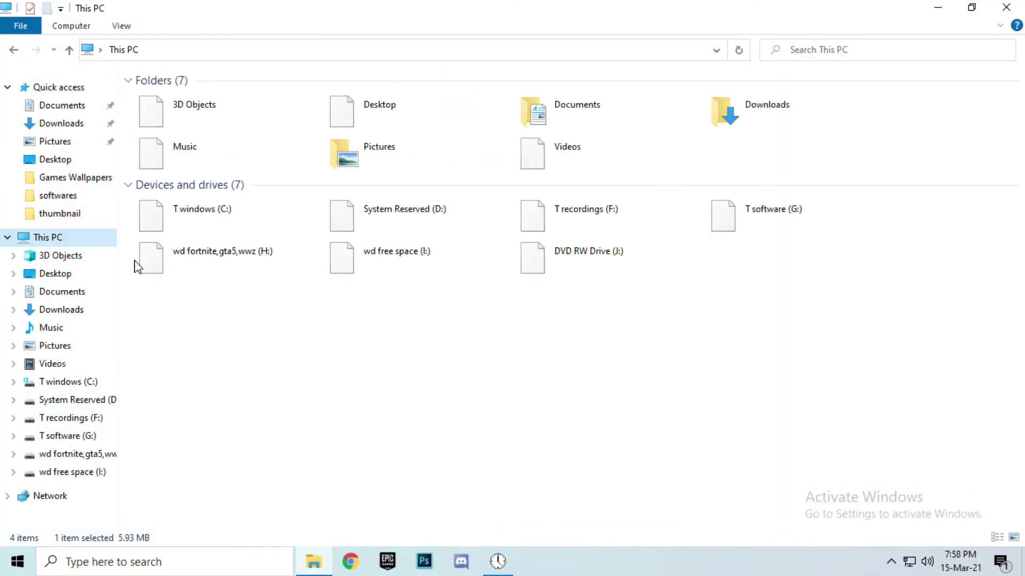
right_click(345, 357)
mouse_move(348, 364)
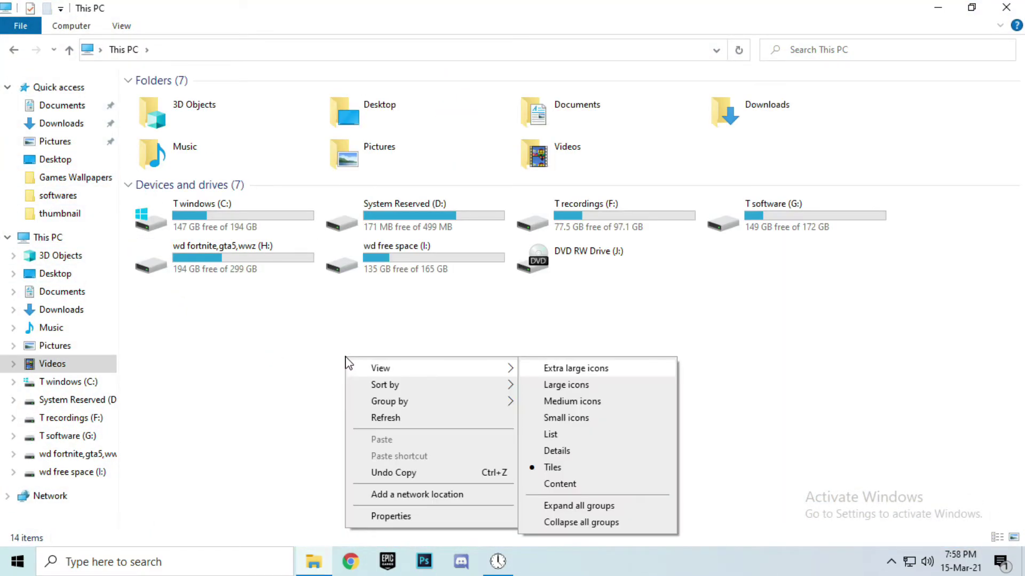
left_click(389, 516)
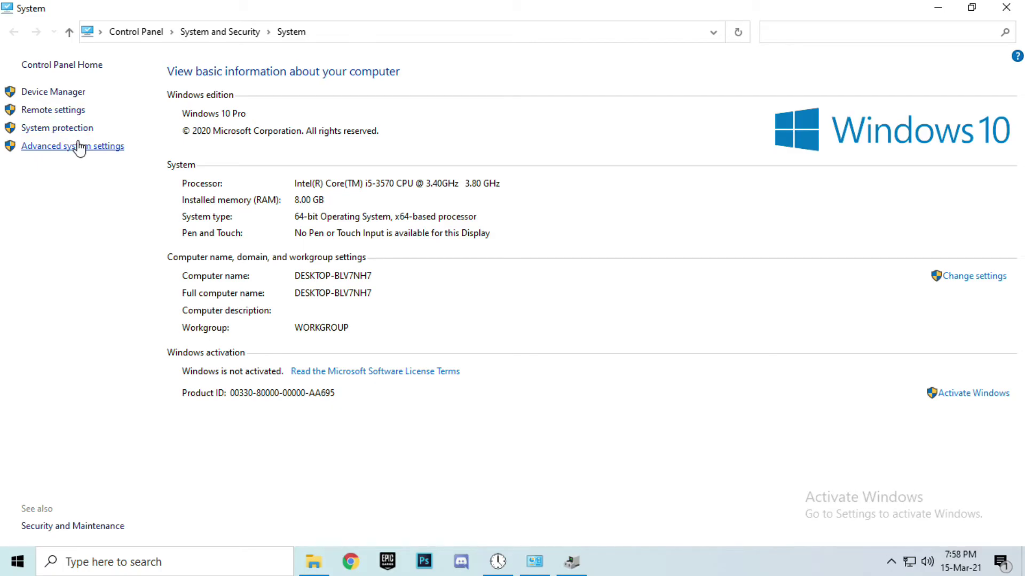
left_click(63, 93)
left_click_drag(239, 48, 361, 68)
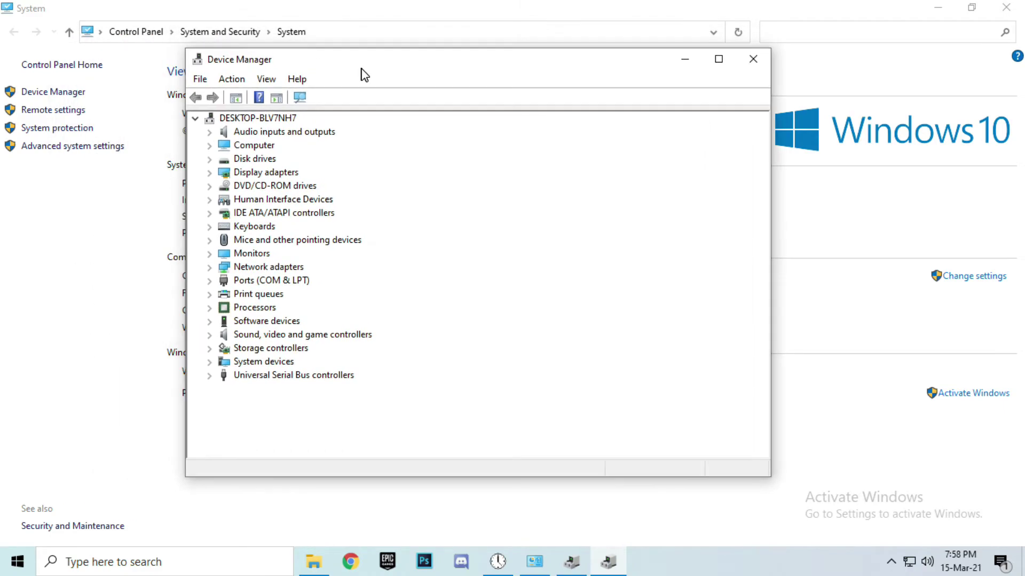
Auto-search AMD Radeon R9 200 Series drivers, confirm 27.20.14535.3005 is current, then close all windows
left_click(210, 173)
double_click(266, 186)
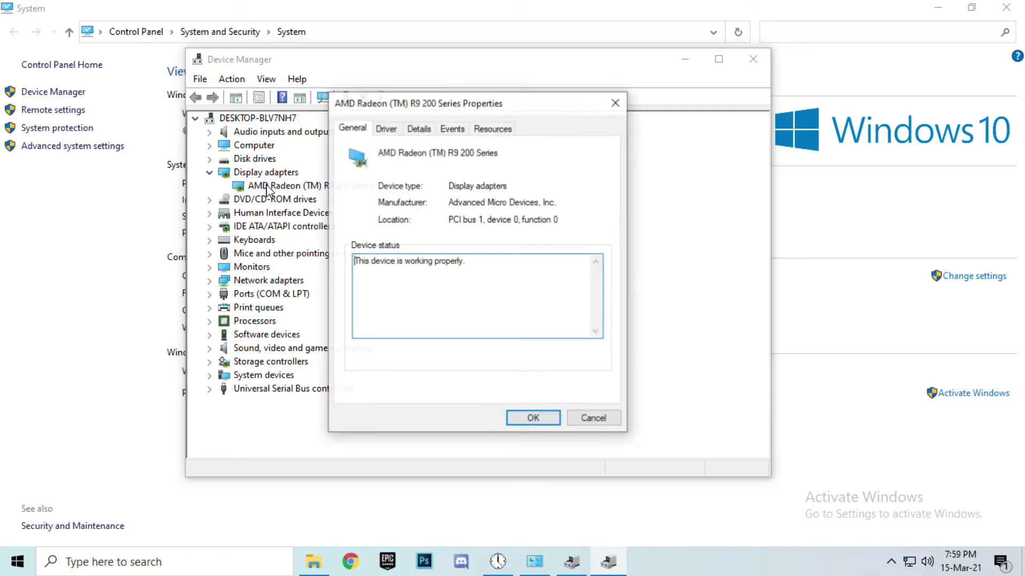
left_click(386, 129)
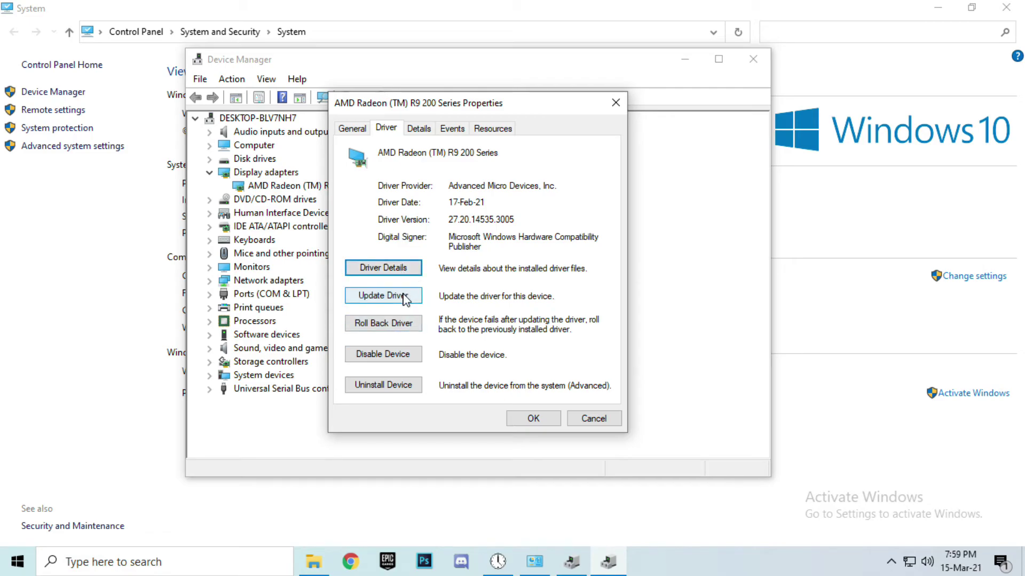
left_click(398, 300)
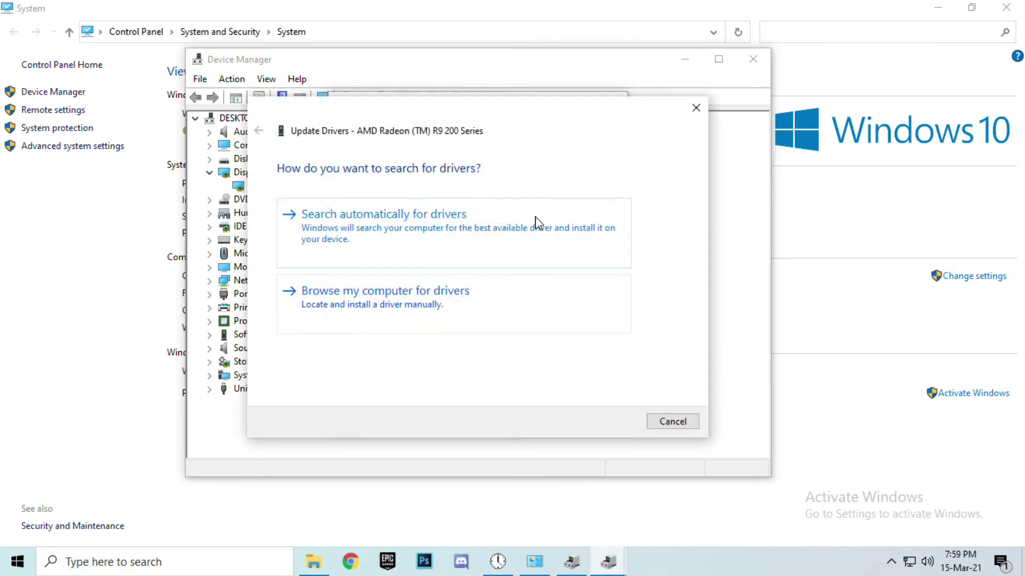
left_click(345, 219)
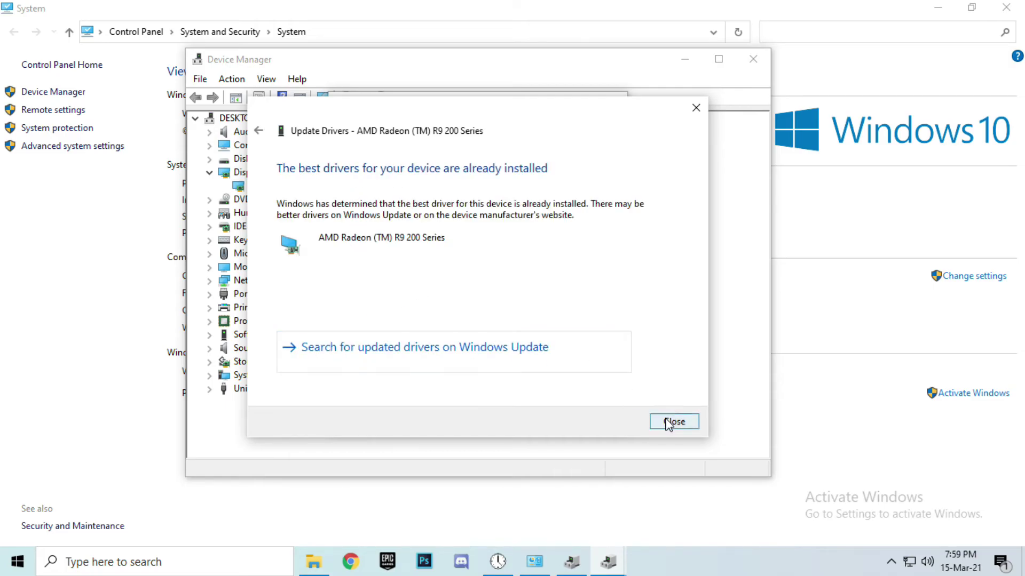
left_click(678, 421)
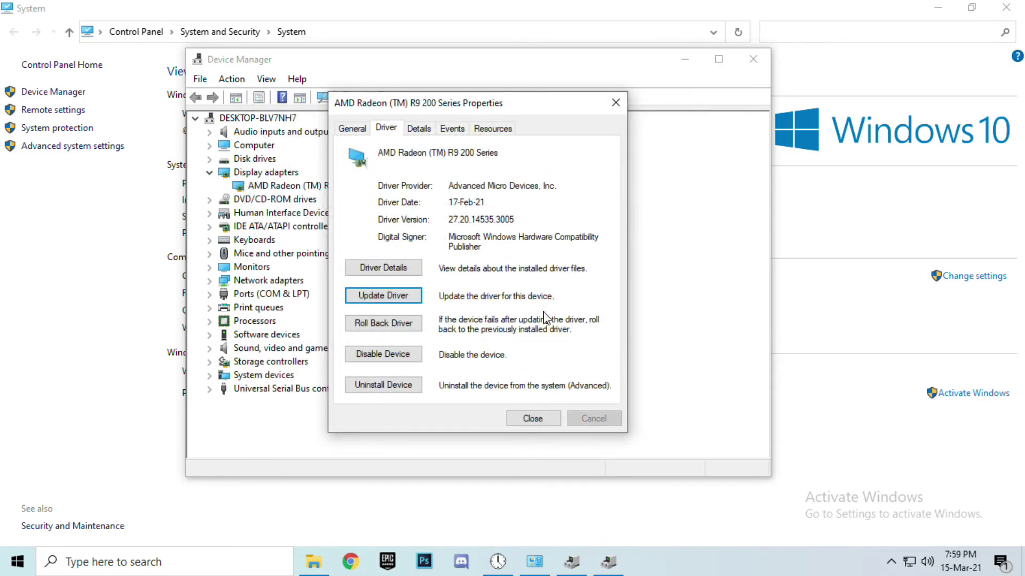
left_click(532, 416)
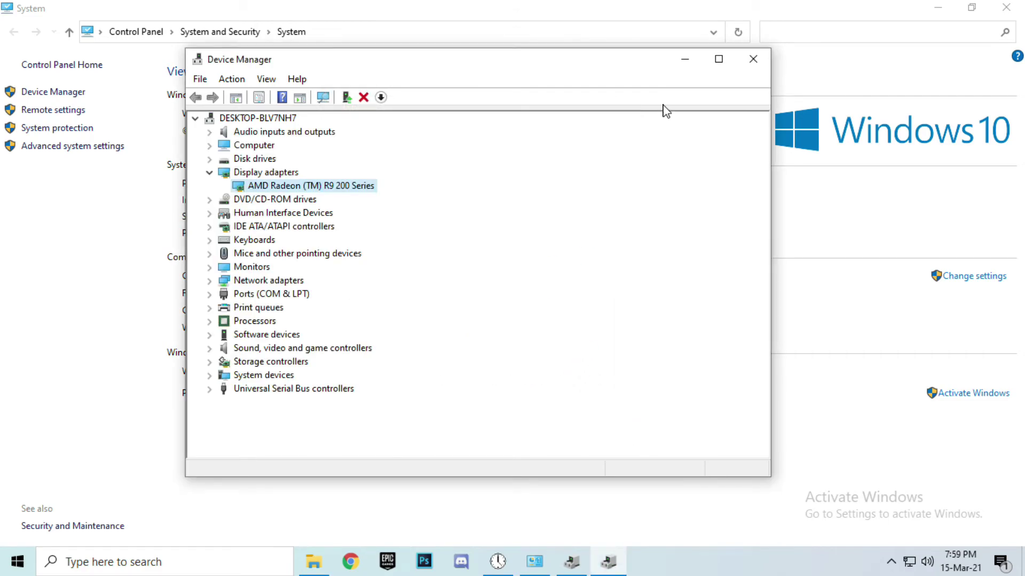
left_click(751, 59)
left_click(996, 7)
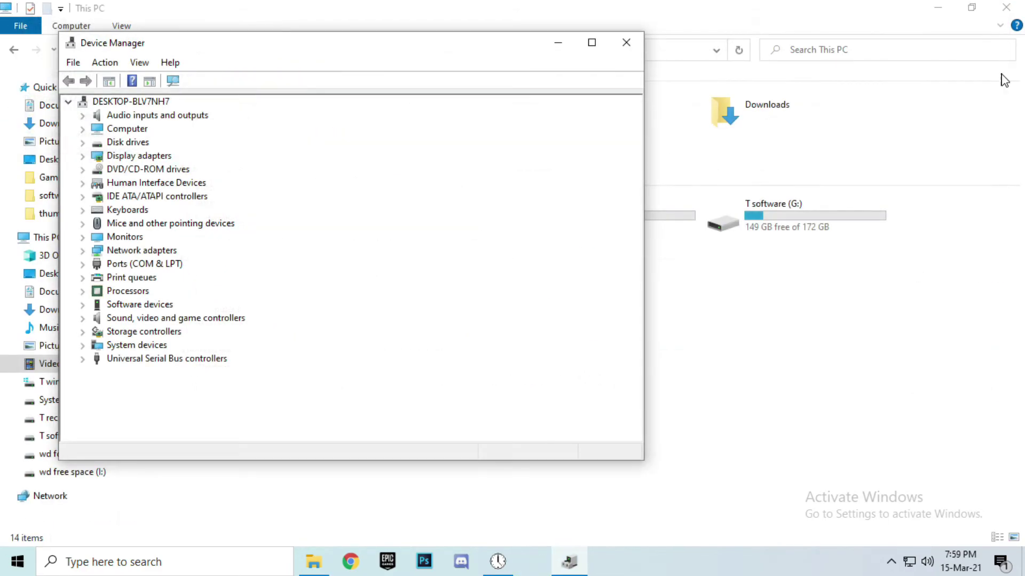
left_click(638, 44)
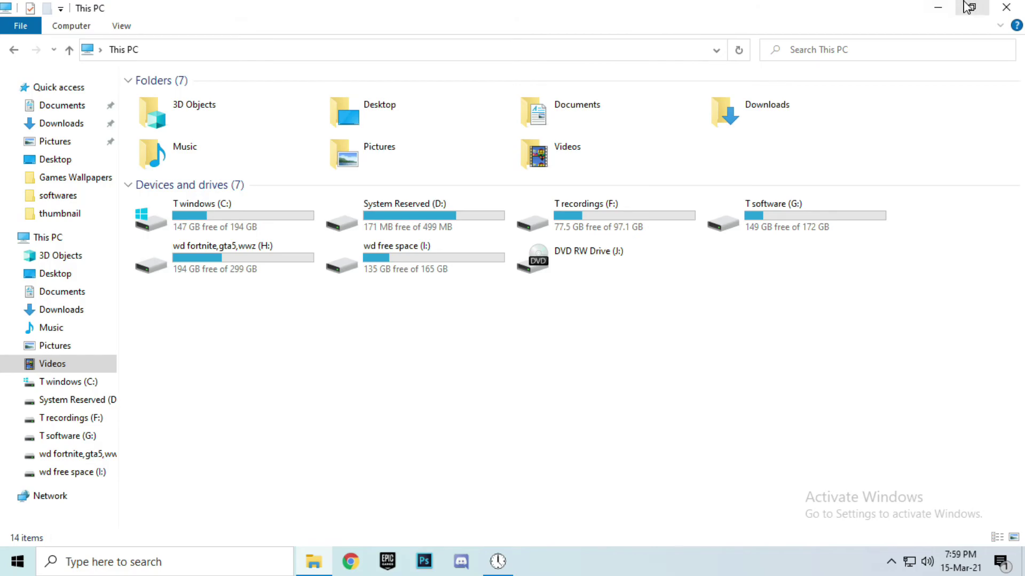
Launch AMD Radeon Software from the desktop and go to its Home page
left_click(1006, 7)
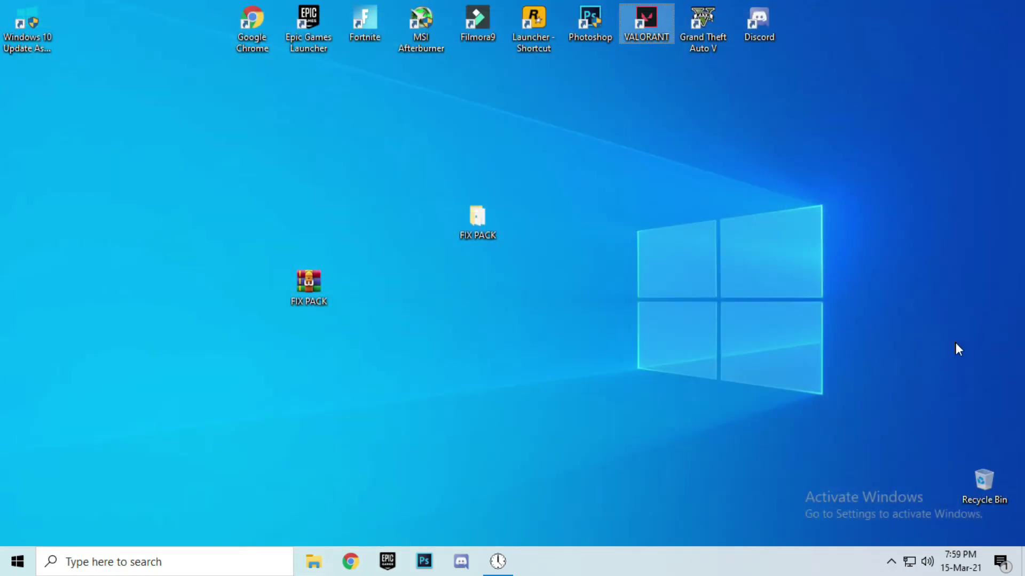
right_click(567, 97)
left_click(597, 107)
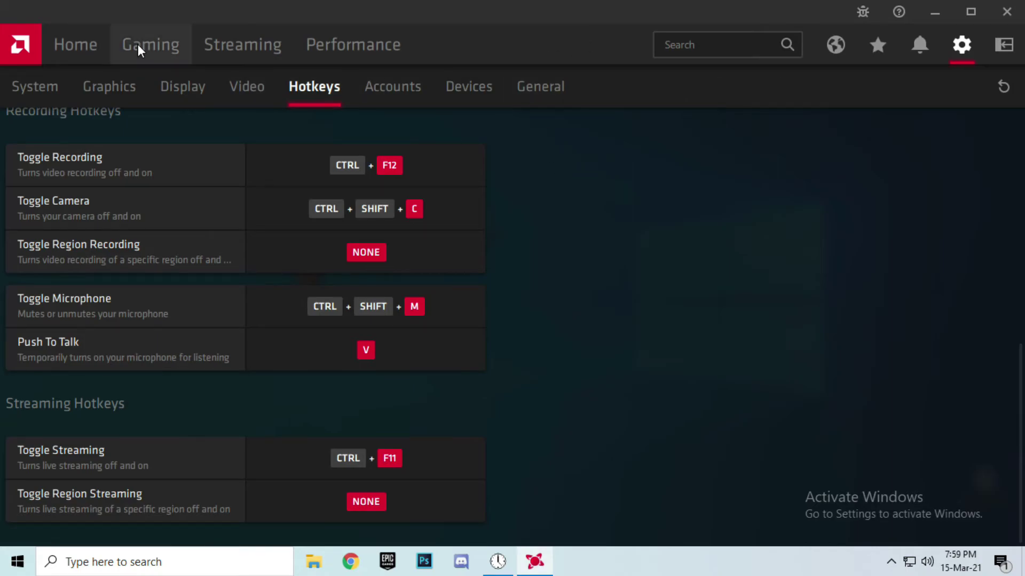
left_click(84, 44)
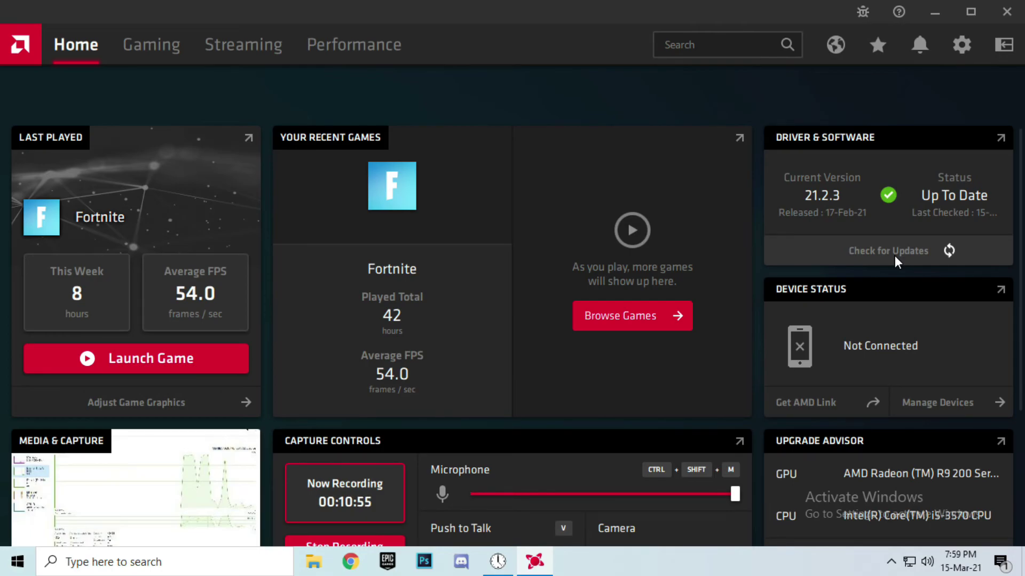
Check for updates, confirming driver 21.2.3 is Up To Date, then close Radeon Software
left_click(895, 259)
left_click(895, 255)
left_click(894, 255)
left_click(894, 255)
left_click(888, 258)
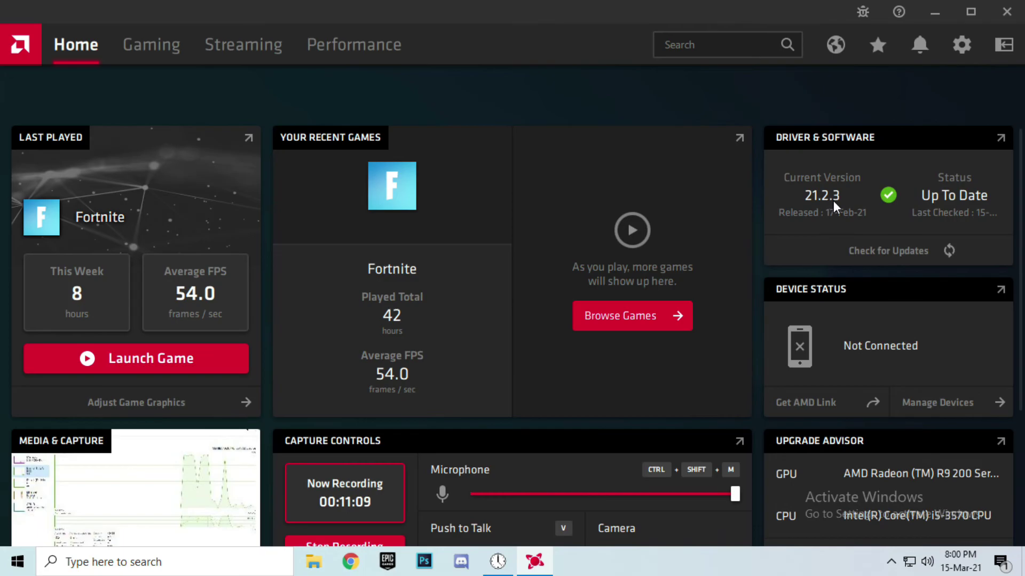
left_click(1006, 11)
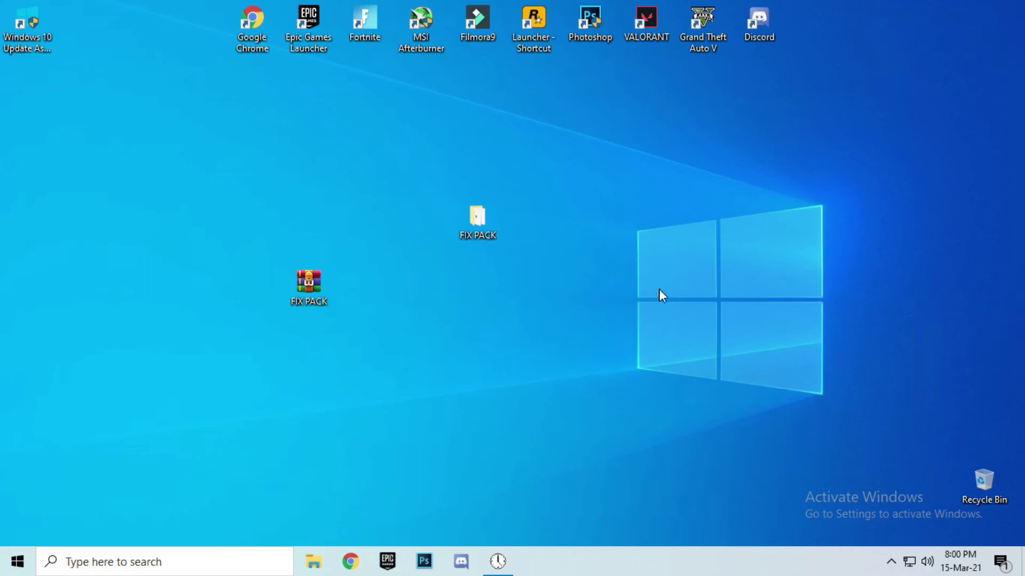
Restore Set Timer Resolution, check its 0.499 ms current resolution, and close it
key("v")
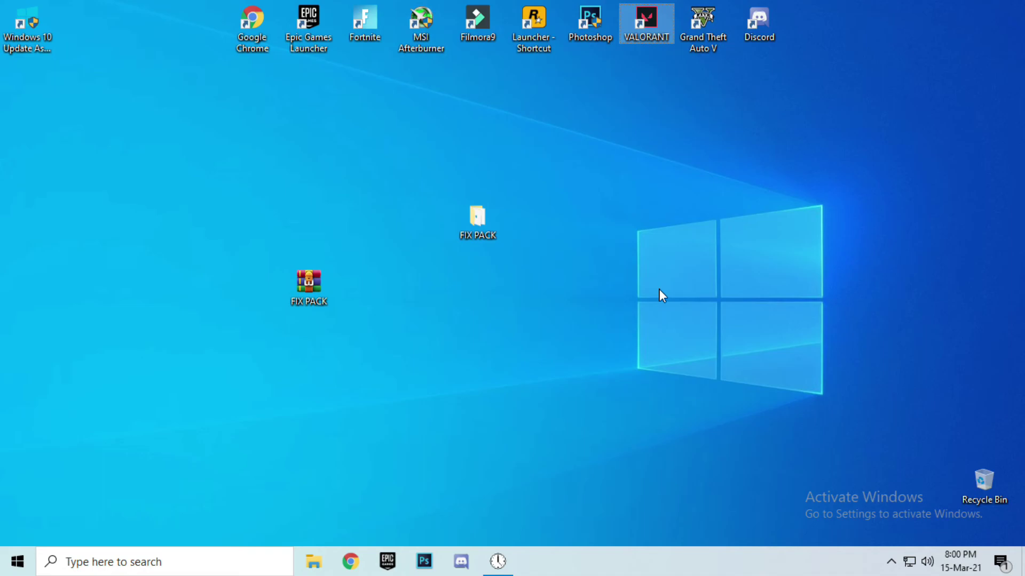
left_click(890, 561)
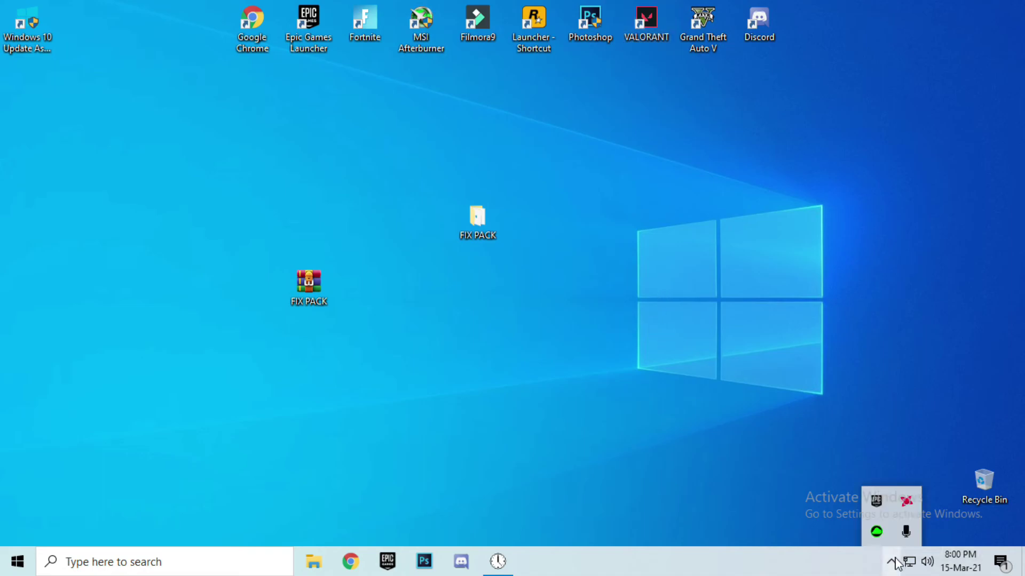
right_click(878, 501)
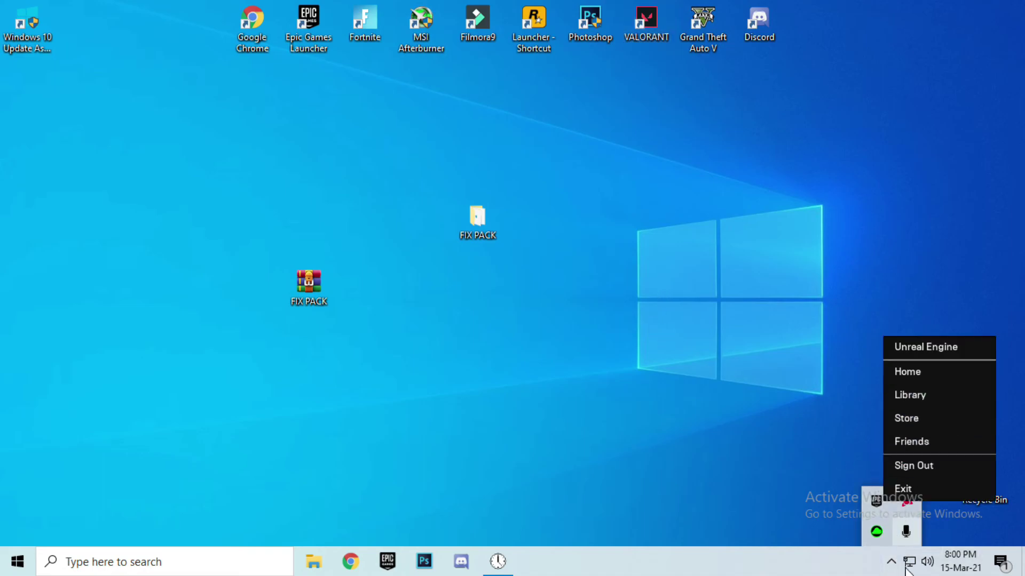
left_click(878, 557)
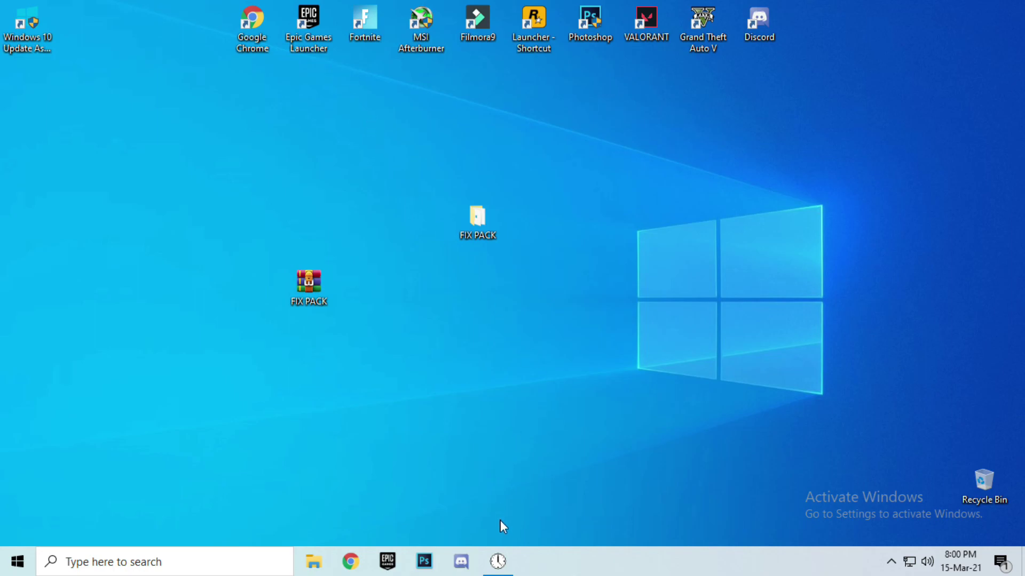
left_click(498, 560)
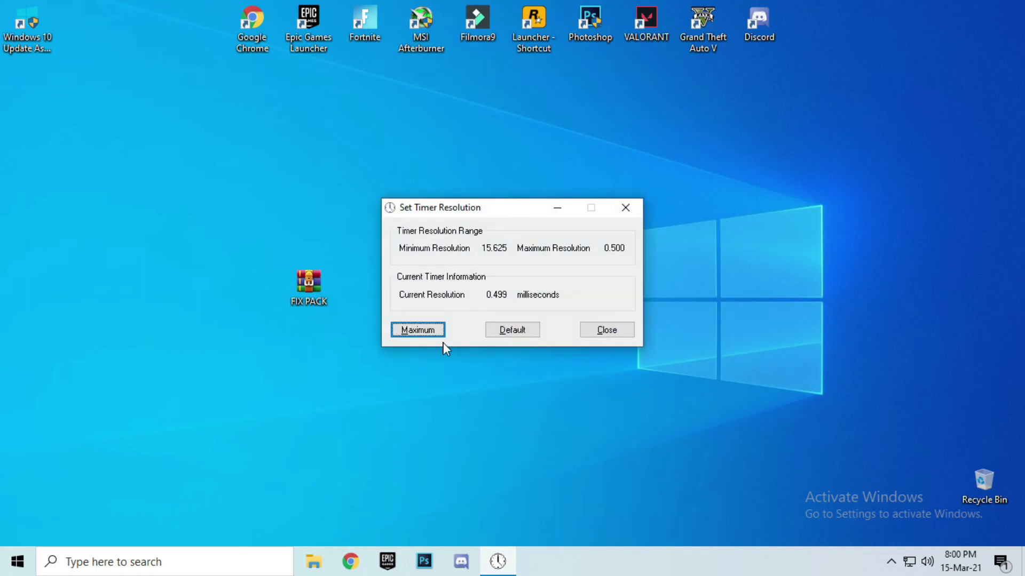
left_click(598, 330)
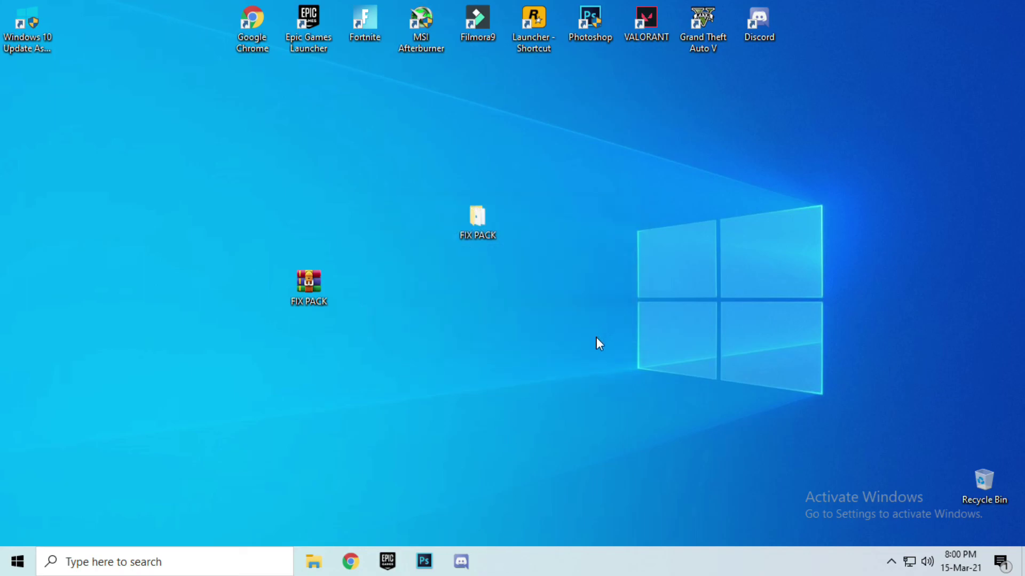